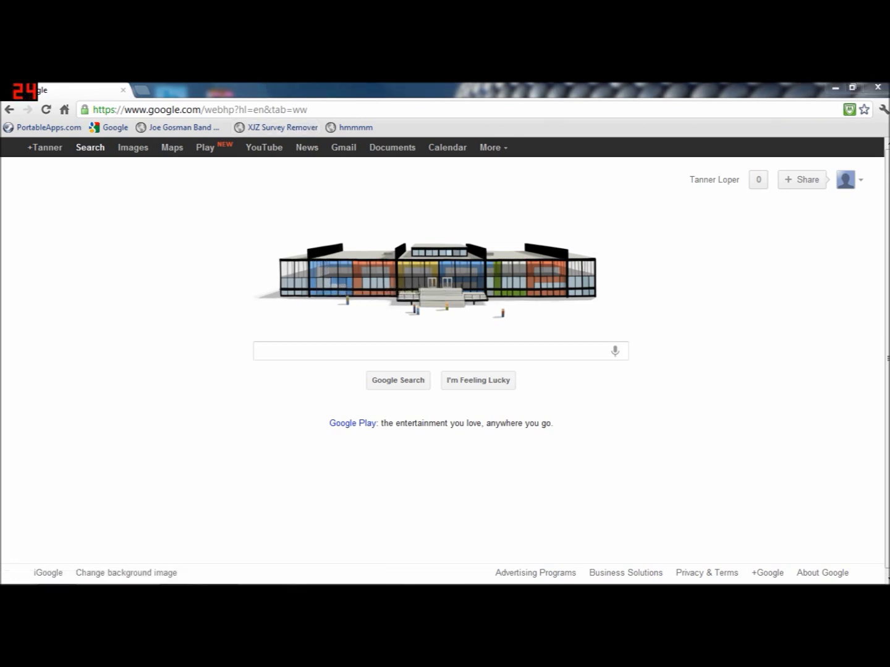
# - Replace the address with 192.168.1.1 to load the Verizon router login page
pyautogui.click(198, 108)
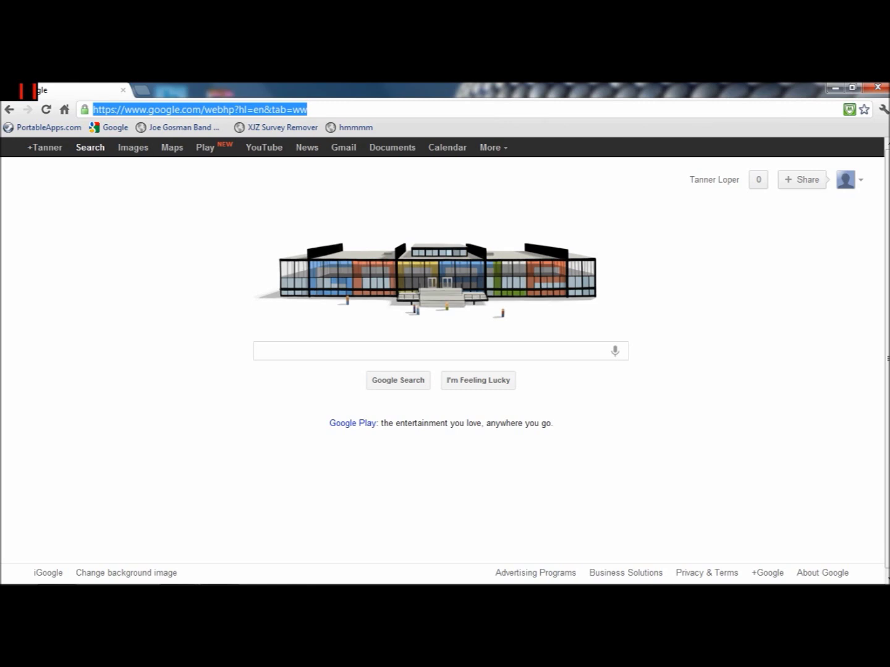
pyautogui.moveTo(296, 89); pyautogui.dragTo(415, 86)
pyautogui.write('192.')
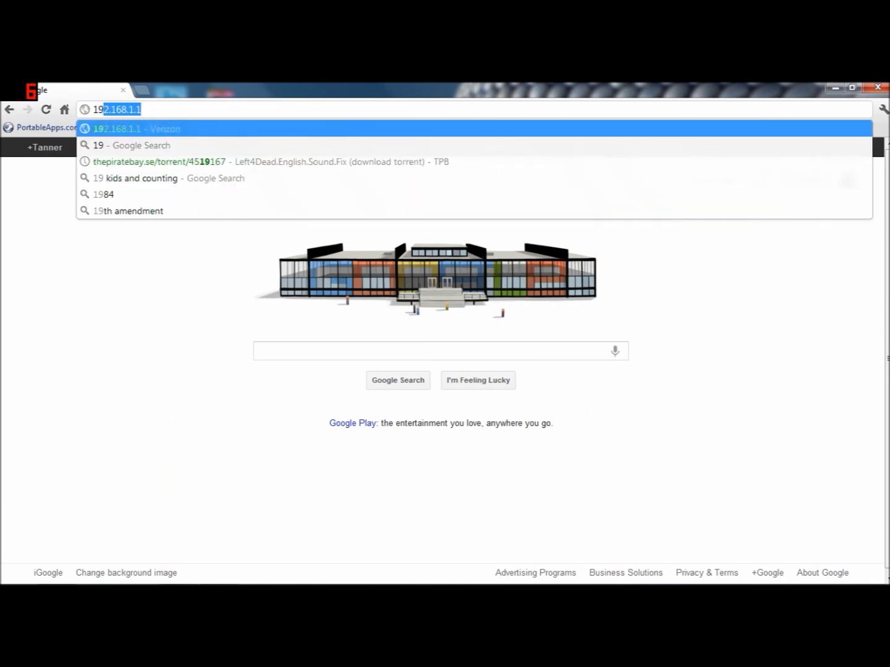
pyautogui.write('1')
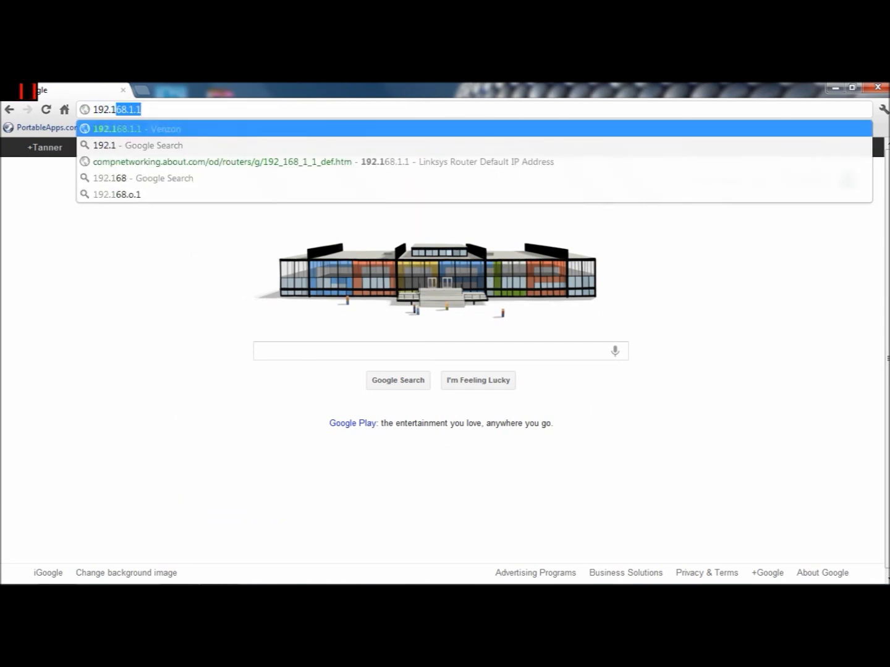
pyautogui.write('68.')
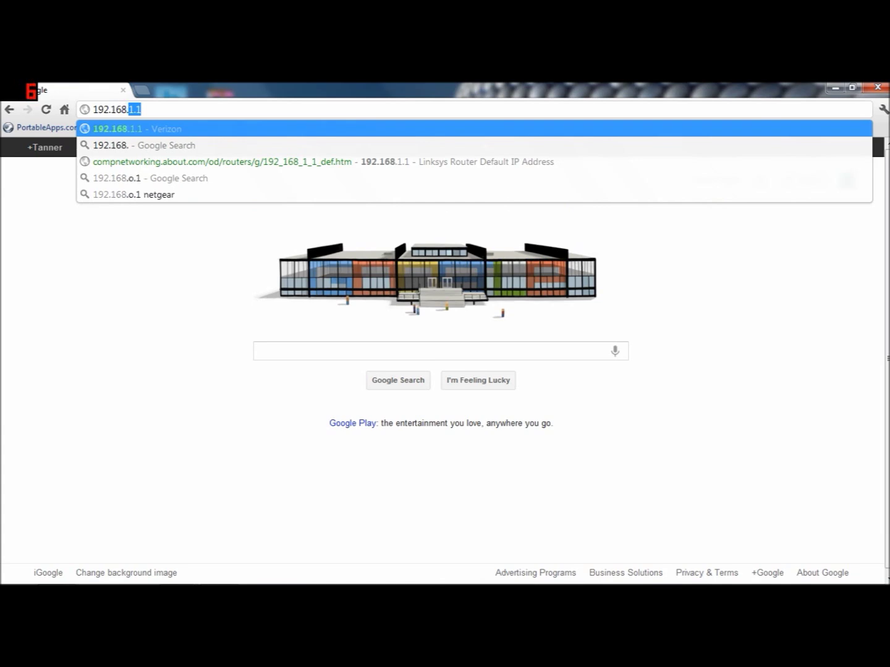
pyautogui.write('1.1')
pyautogui.press('Return')
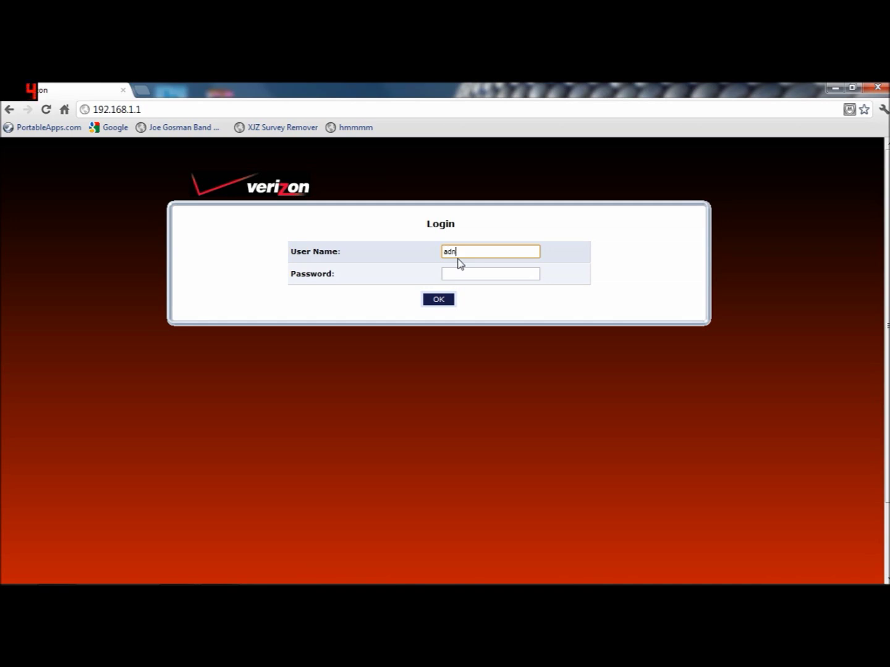
# - Enter the administrator user name and router password, then submit the login form
pyautogui.press('Tab')
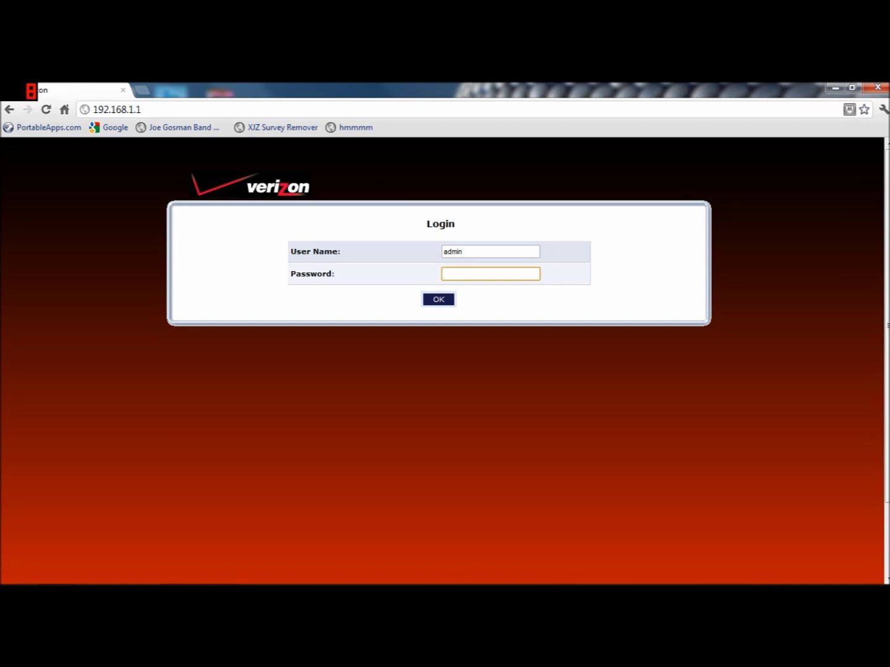
pyautogui.hotkey('shift', 'Tab')
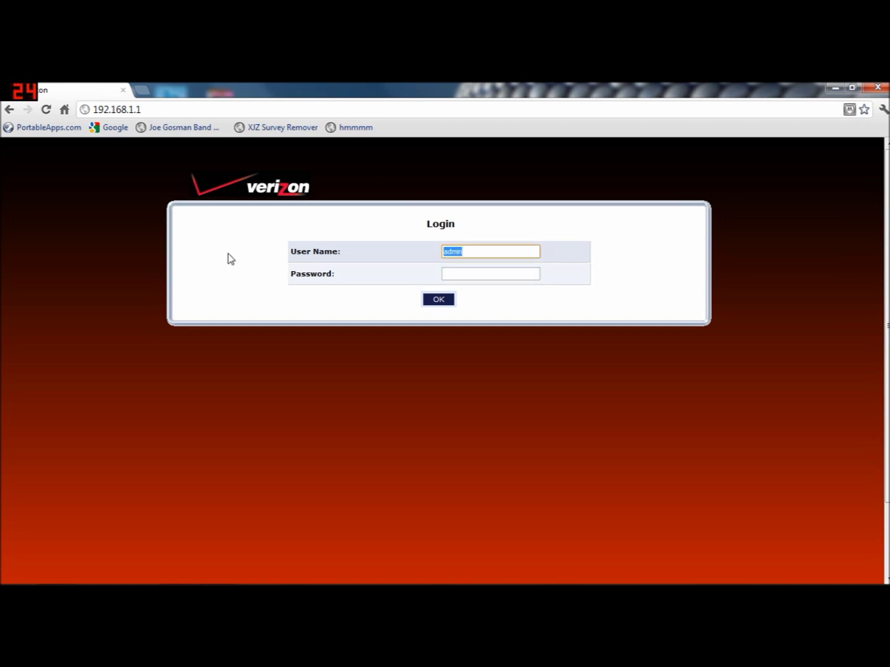
pyautogui.write('supme101')
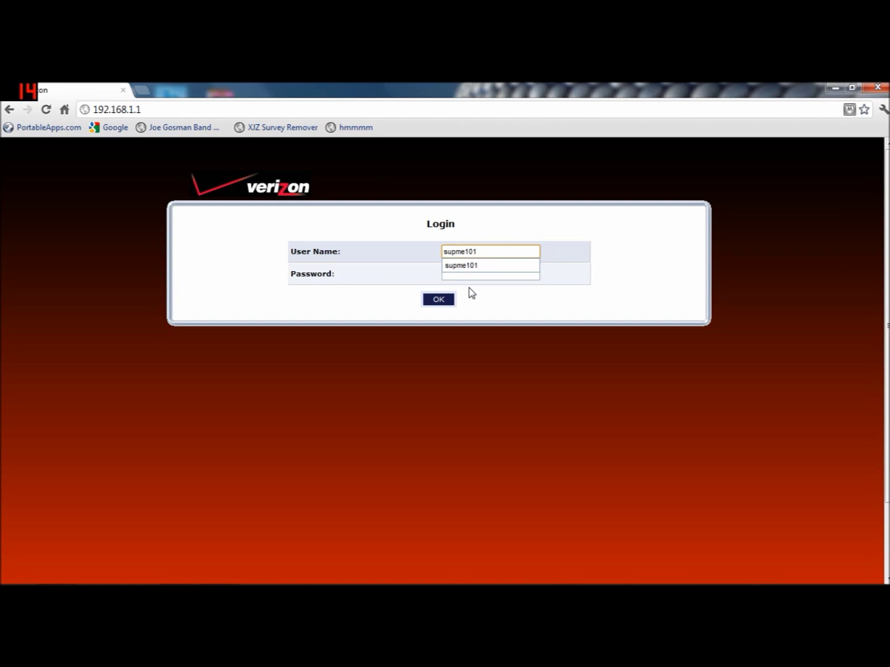
pyautogui.click(479, 265)
pyautogui.press('Tab')
pyautogui.write('****************')
pyautogui.click(438, 301)
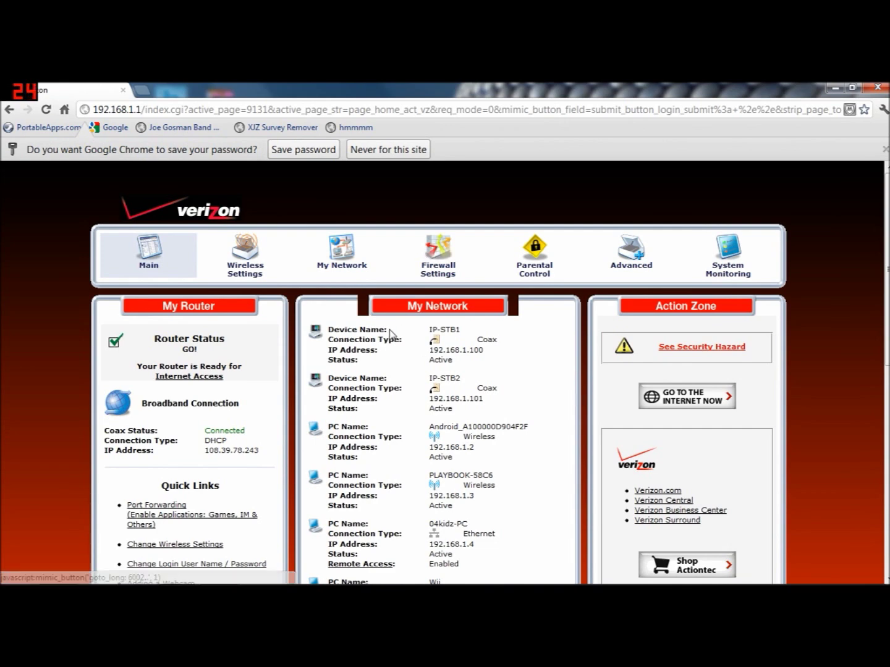
# - Save the router password in Chrome, then enter Advanced settings past the warning
pyautogui.click(303, 150)
pyautogui.scroll(-1, 324, 302)
pyautogui.scroll(1, 327, 362)
pyautogui.scroll(-2, 411, 457)
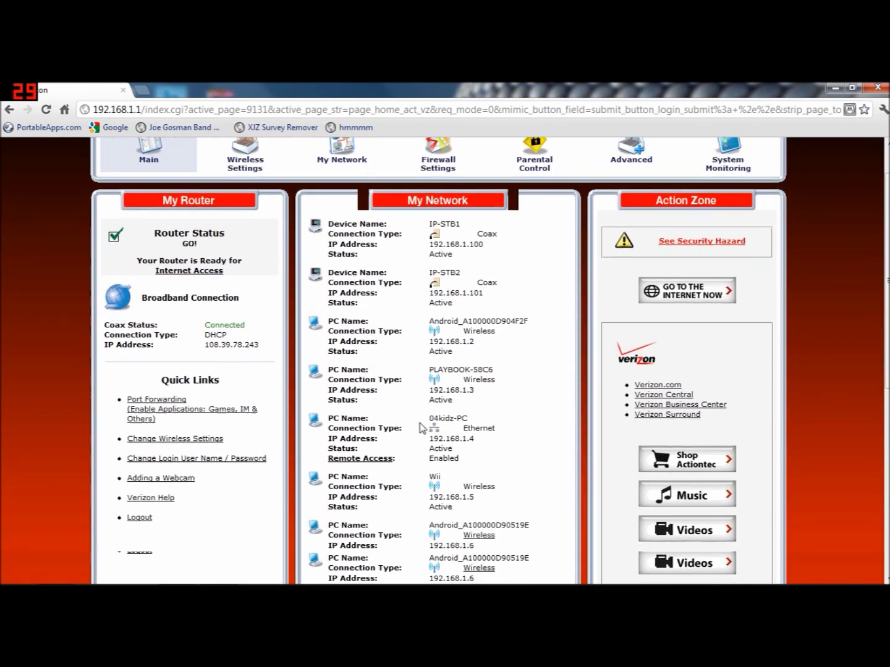
pyautogui.scroll(2, 432, 419)
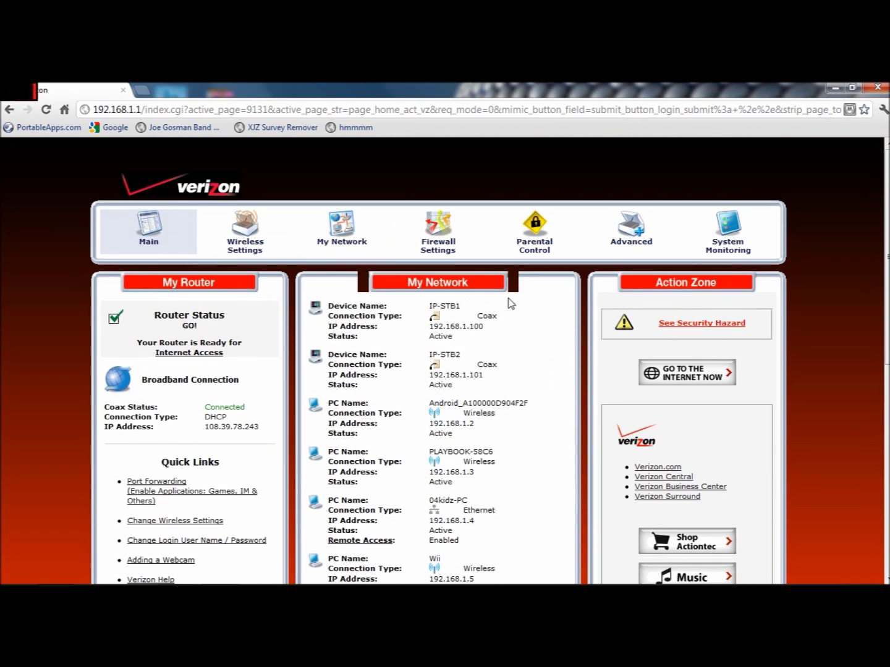
pyautogui.click(635, 231)
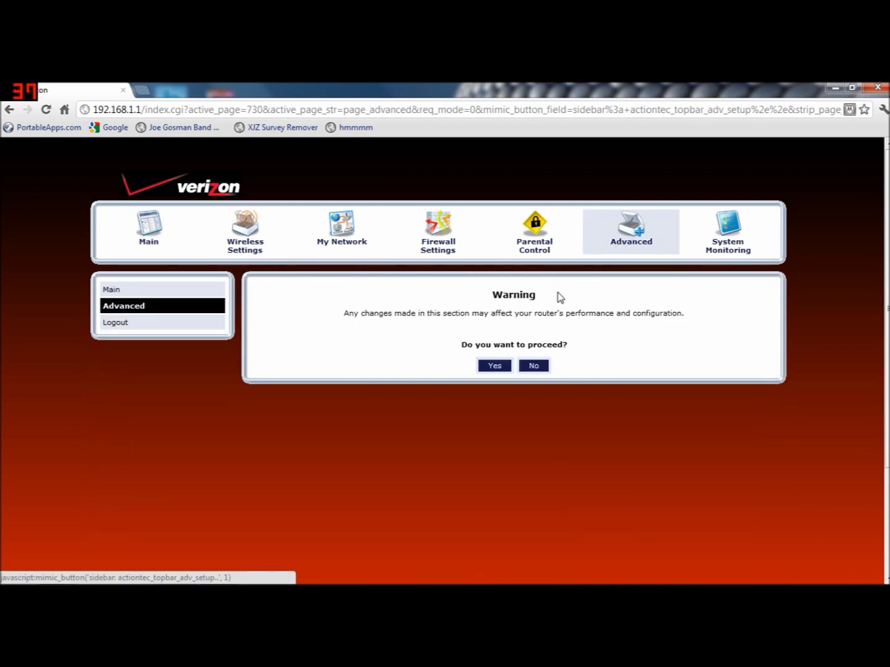
pyautogui.click(495, 367)
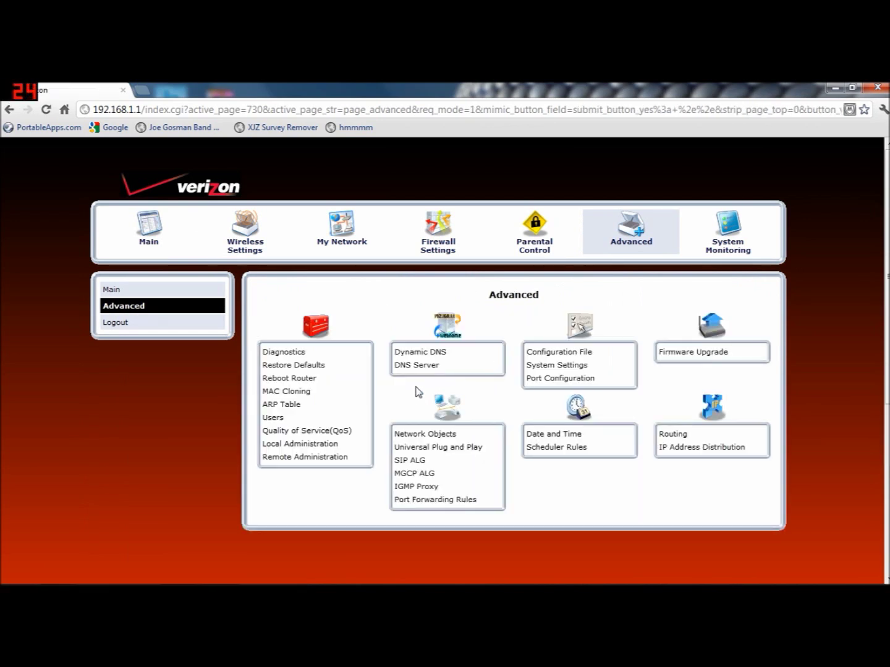
# - Open Port Forwarding Rules and add a new service from the bottom of the table
pyautogui.click(433, 504)
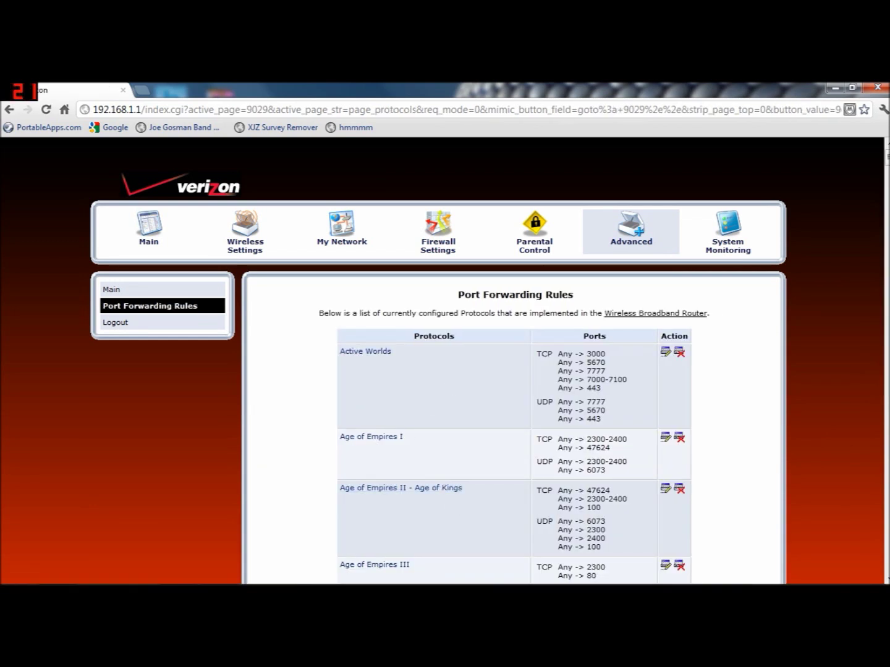
pyautogui.scroll(-5, 483, 387)
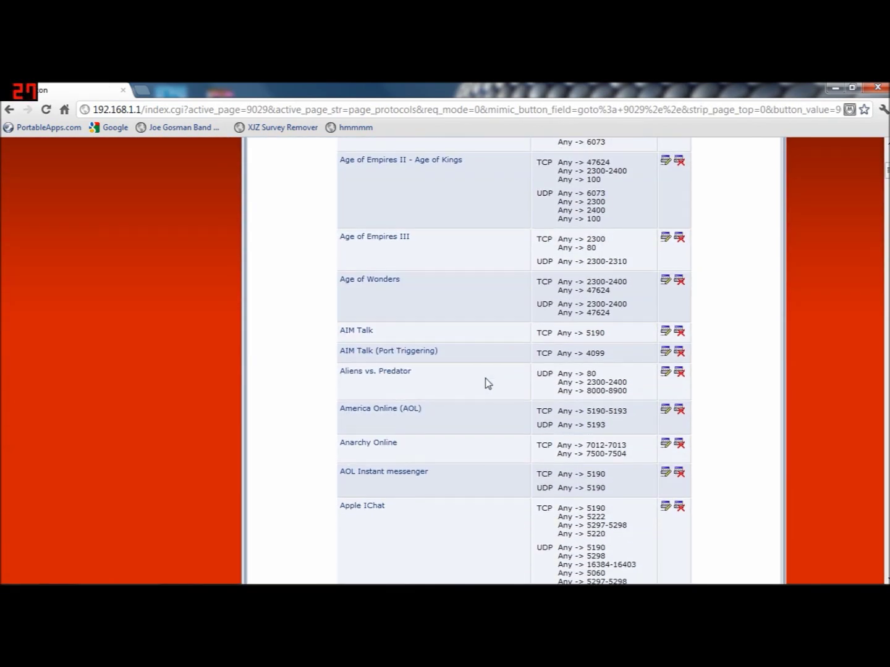
pyautogui.scroll(-20, 488, 383)
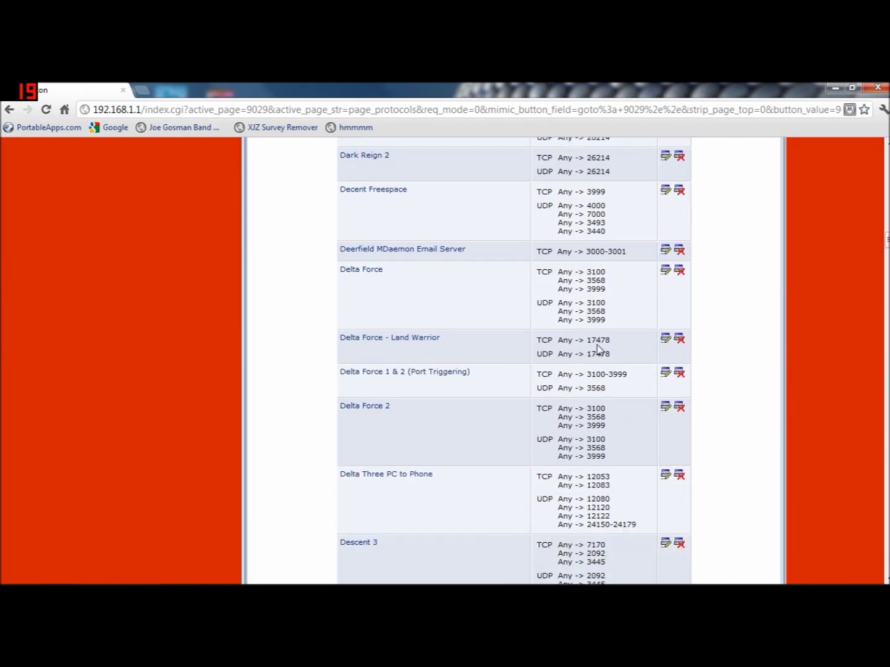
pyautogui.moveTo(886, 241); pyautogui.dragTo(845, 555)
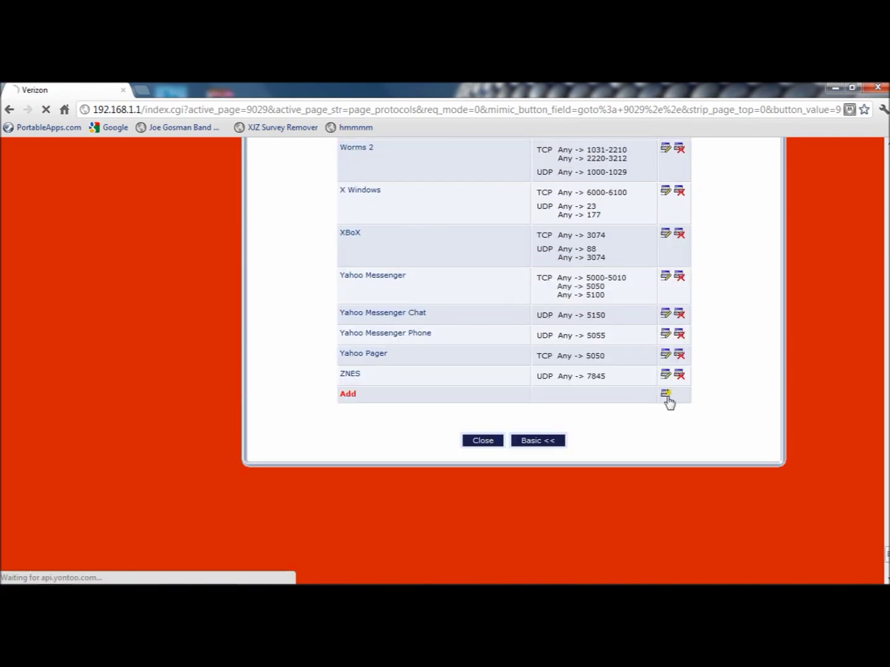
pyautogui.click(667, 398)
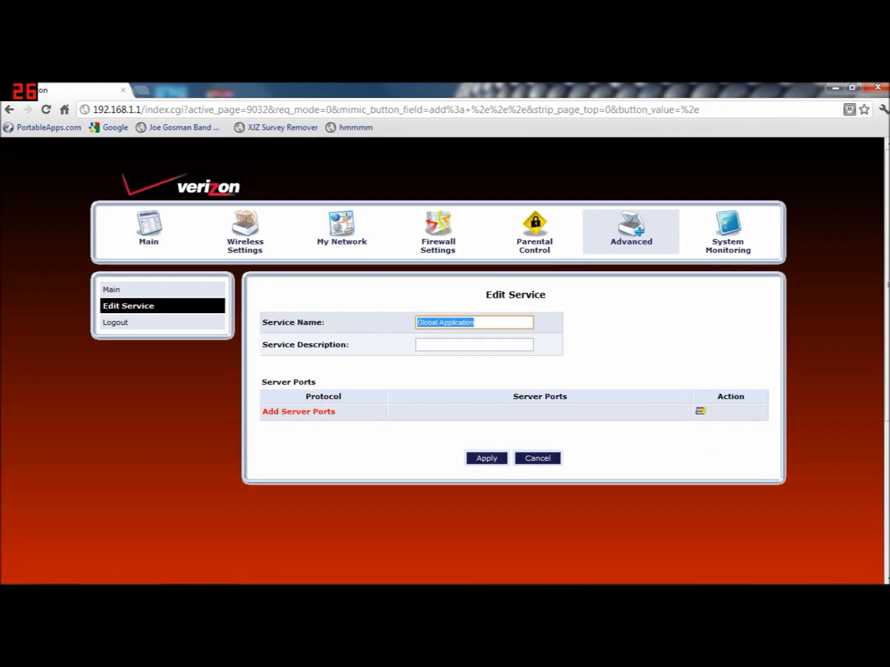
# - Name the new service MinecraftPFtutorial with description 'tutorial' and start adding server ports
pyautogui.write('Mine')
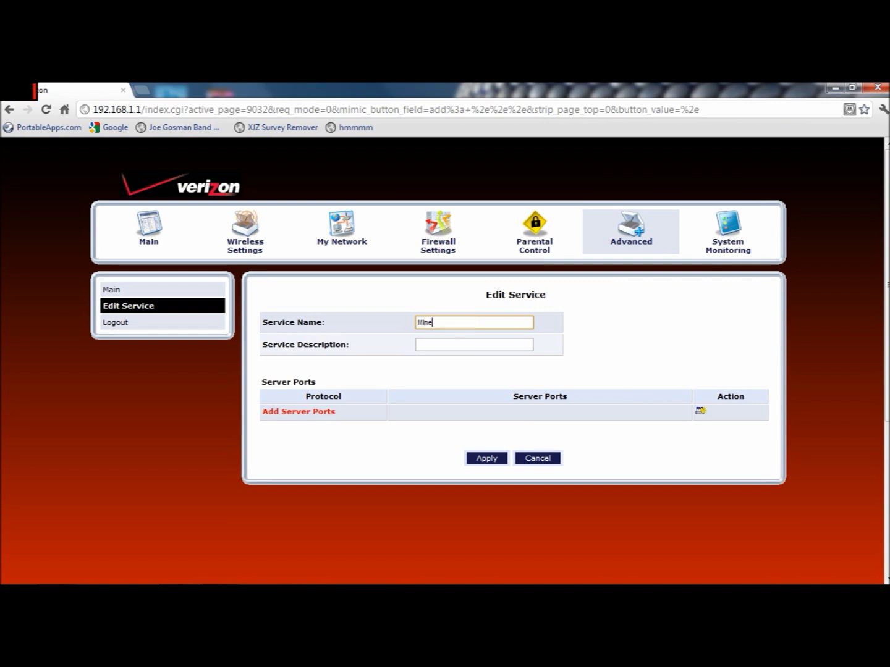
pyautogui.write('craftpf')
pyautogui.press('BackSpace')
pyautogui.press('BackSpace')
pyautogui.click(475, 345)
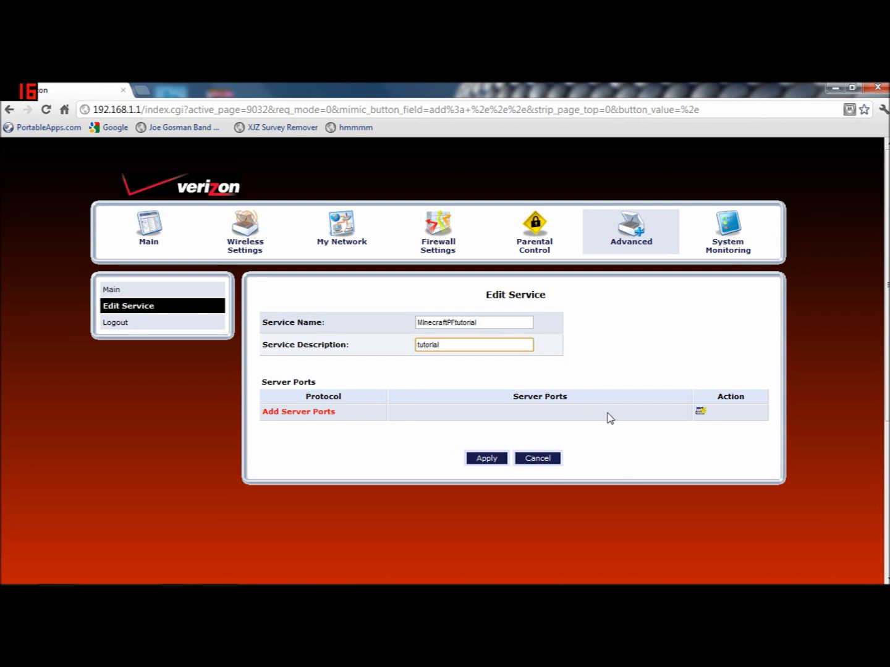
pyautogui.click(695, 413)
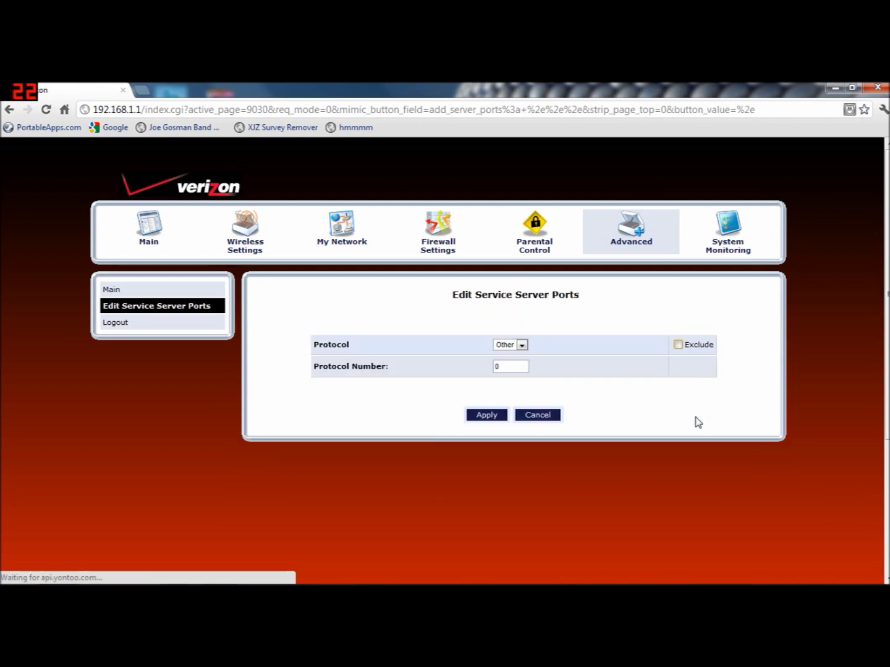
# - Add a TCP server port from any source to single destination port 25565
pyautogui.click(522, 345)
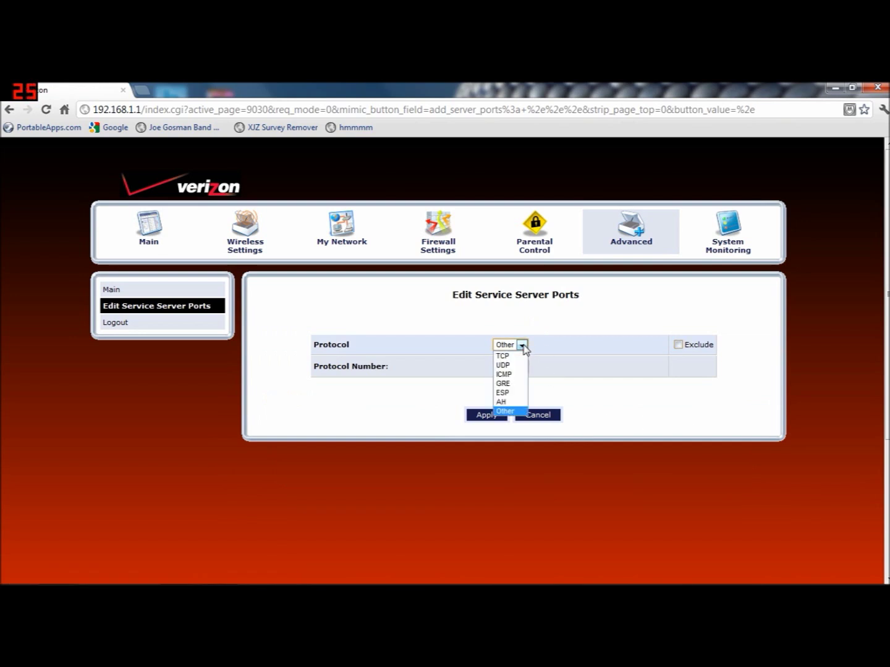
pyautogui.click(514, 357)
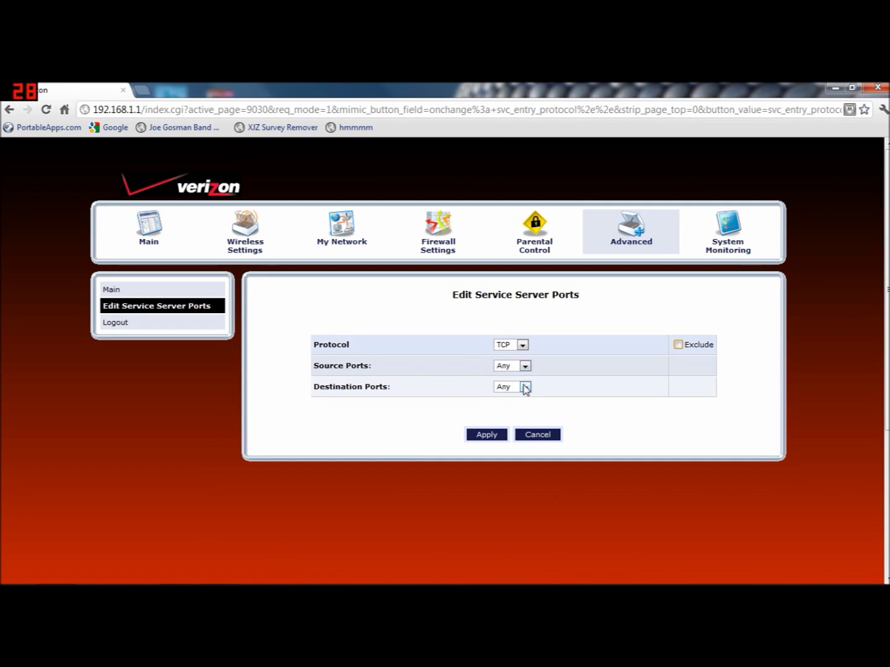
pyautogui.click(525, 387)
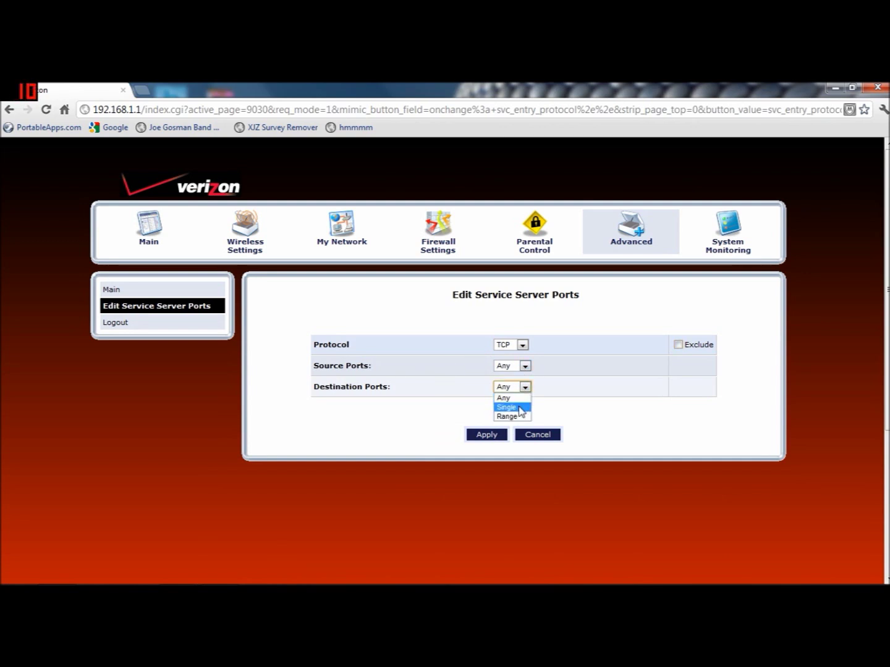
pyautogui.click(520, 408)
pyautogui.doubleClick(556, 387)
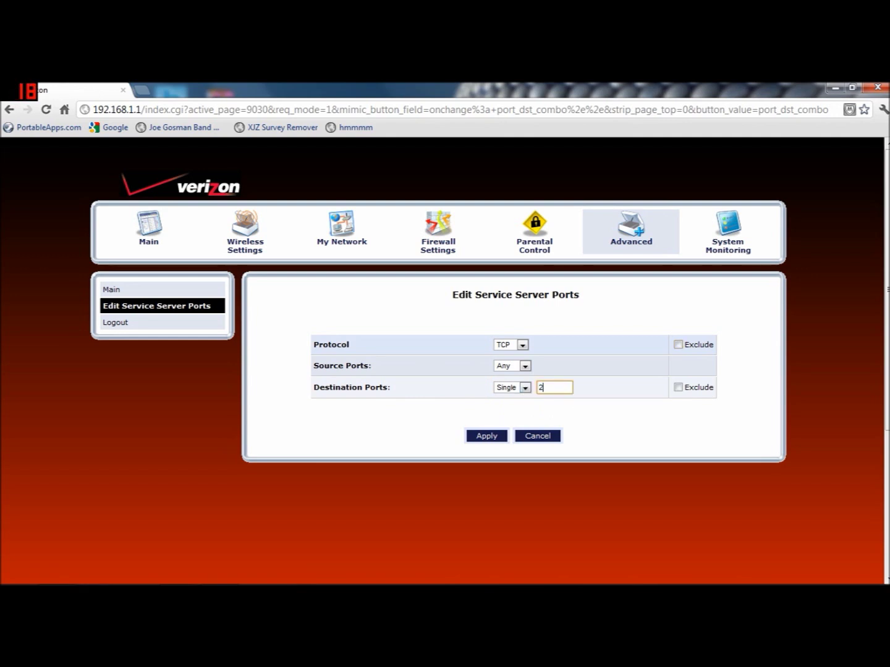
pyautogui.write('25565')
pyautogui.click(485, 437)
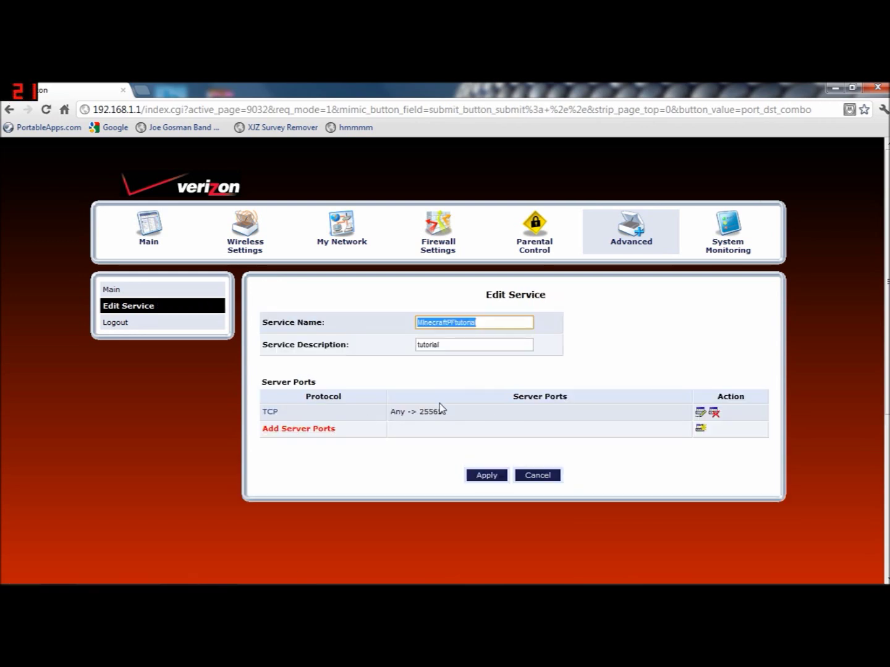
# - Add a UDP server port, any source to single destination 25565, and apply the MinecraftPFtutorial service
pyautogui.click(701, 429)
pyautogui.click(521, 345)
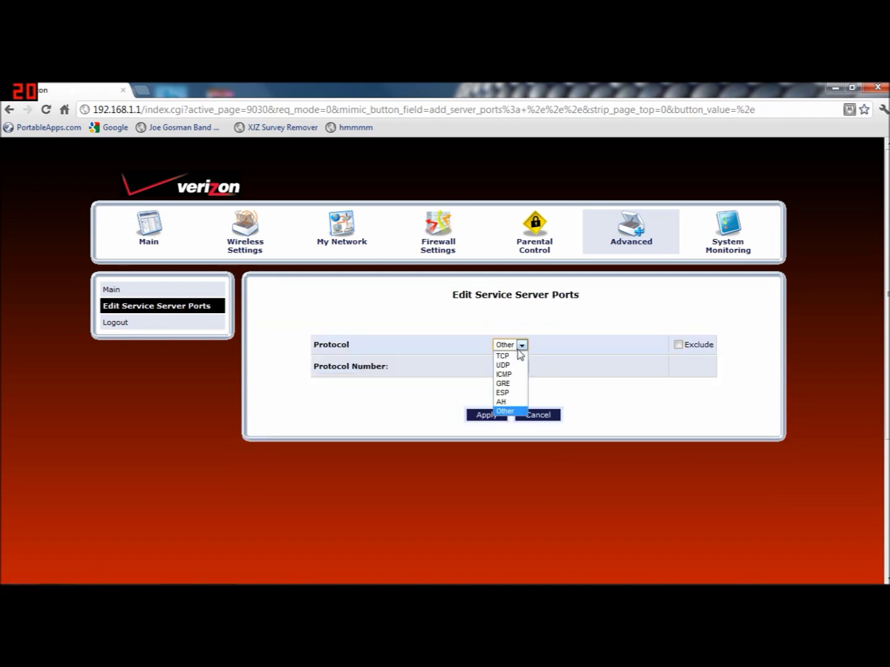
pyautogui.click(503, 366)
pyautogui.click(524, 367)
pyautogui.click(517, 376)
pyautogui.click(525, 388)
pyautogui.click(517, 406)
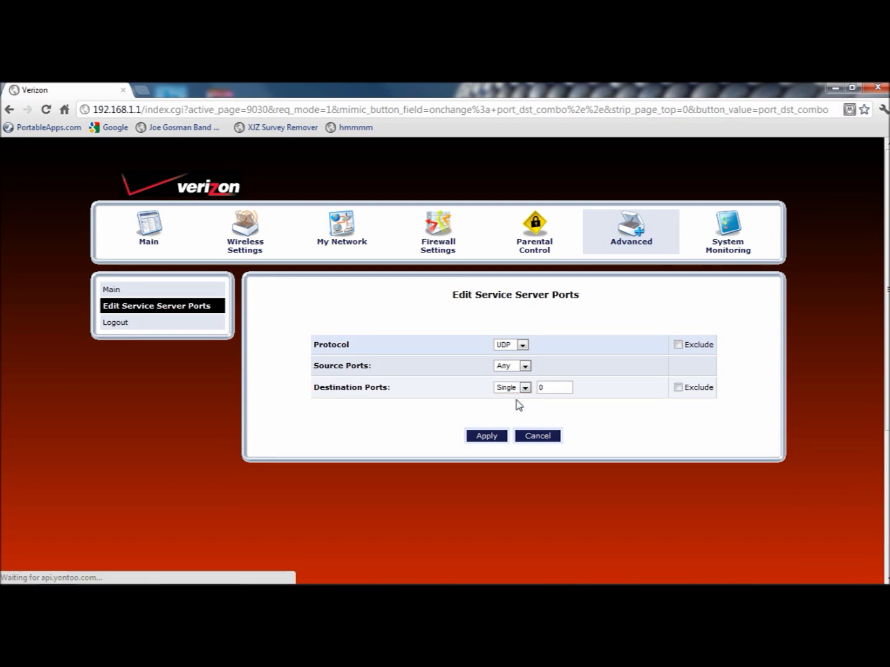
pyautogui.doubleClick(541, 387)
pyautogui.write('25565')
pyautogui.click(488, 440)
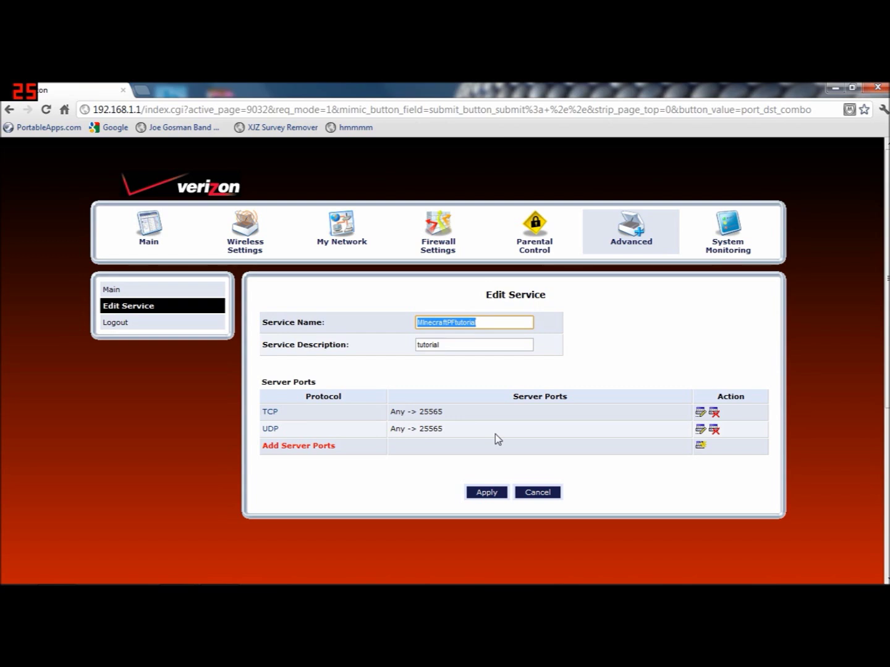
pyautogui.click(487, 372)
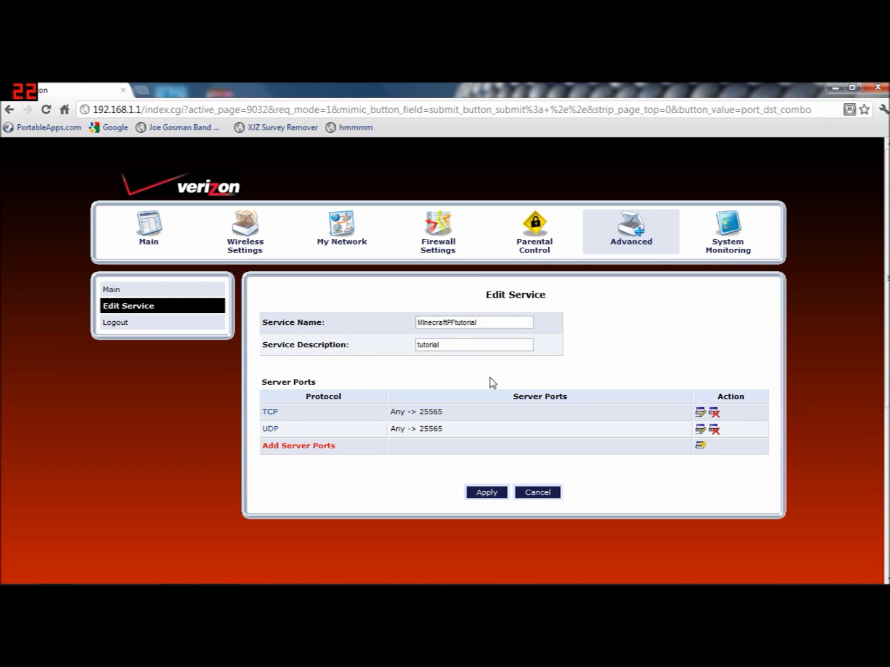
pyautogui.click(483, 494)
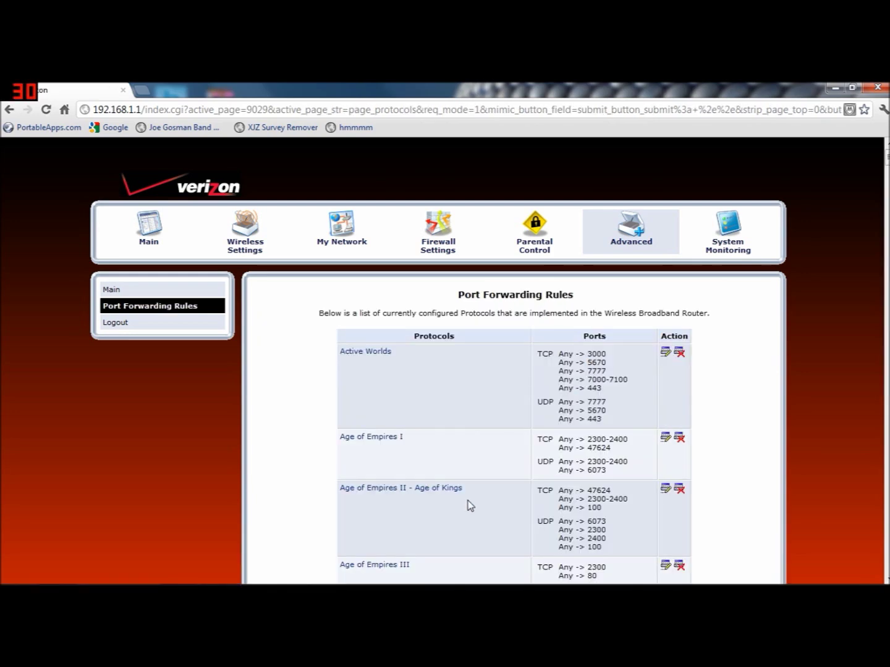
pyautogui.scroll(-5, 782, 342)
pyautogui.moveTo(886, 162); pyautogui.dragTo(864, 380)
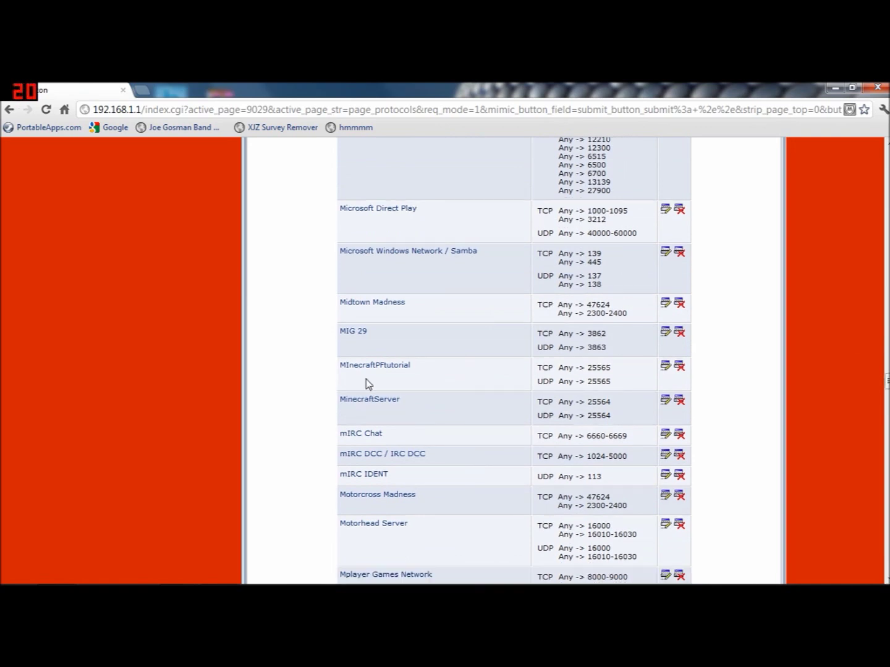
pyautogui.moveTo(886, 378); pyautogui.dragTo(885, 155)
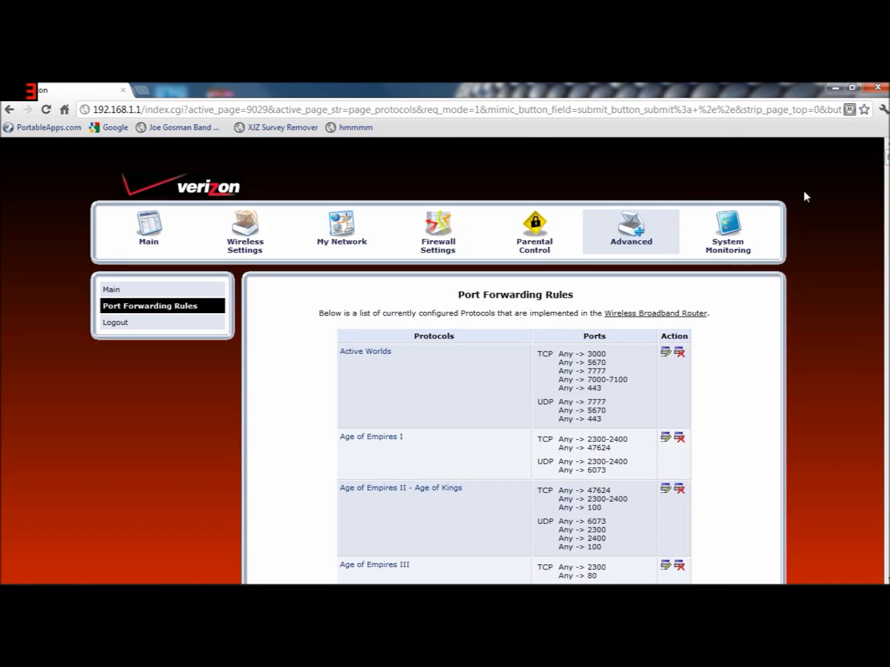
# - Go from Main to Firewall Settings, accept the warning, and open Port Forwarding
pyautogui.click(114, 291)
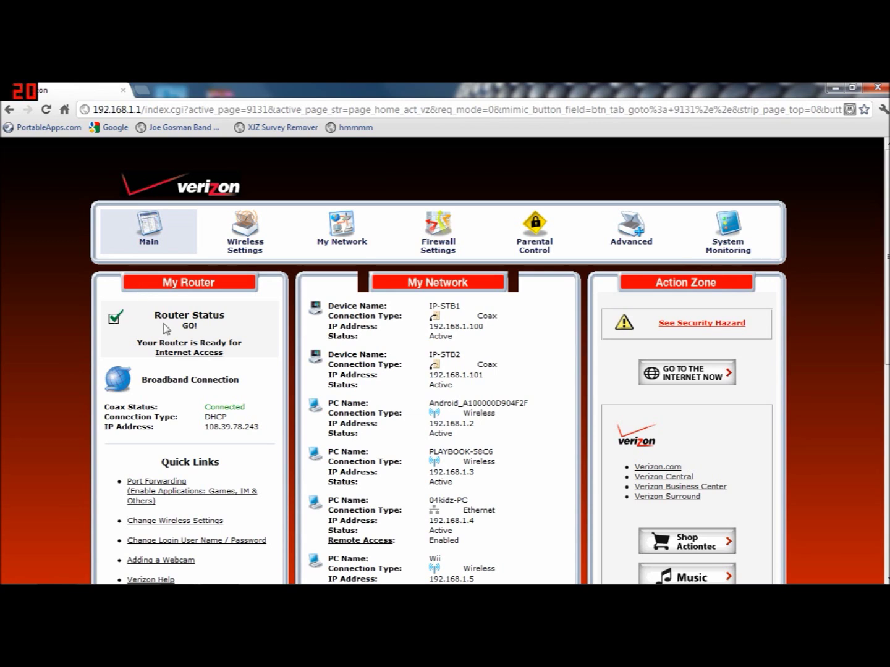
pyautogui.click(425, 260)
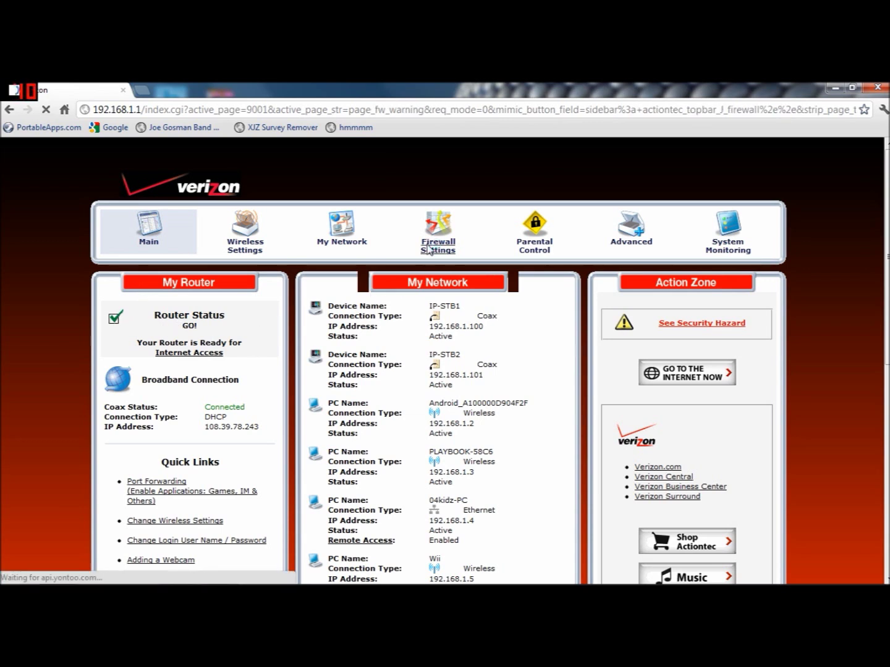
pyautogui.click(495, 367)
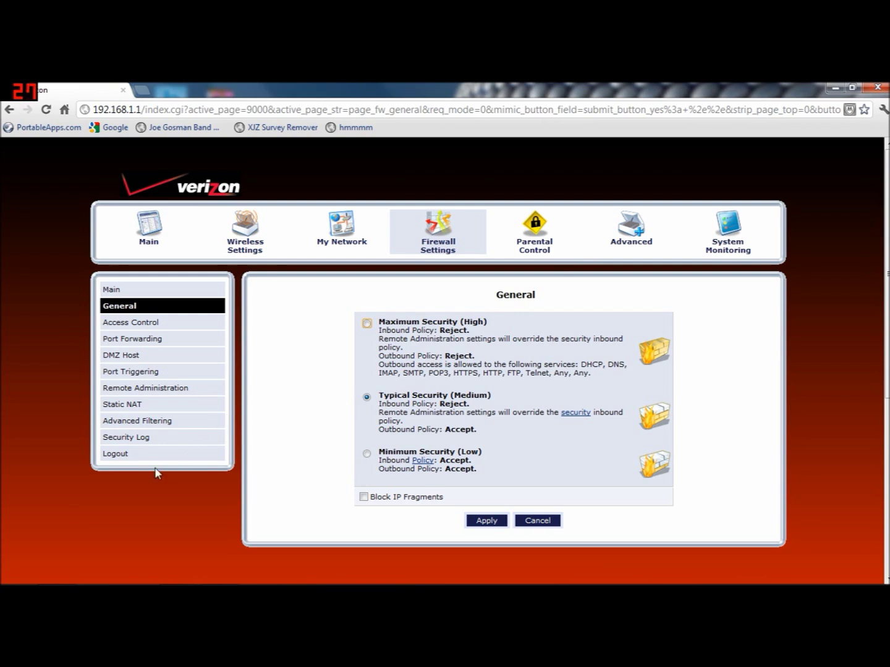
pyautogui.click(131, 341)
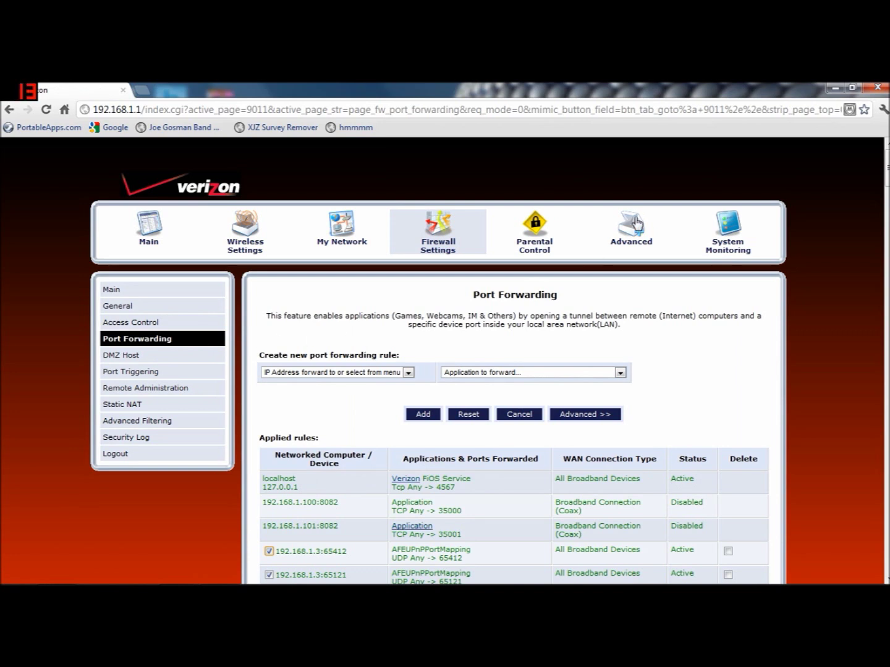
pyautogui.click(407, 372)
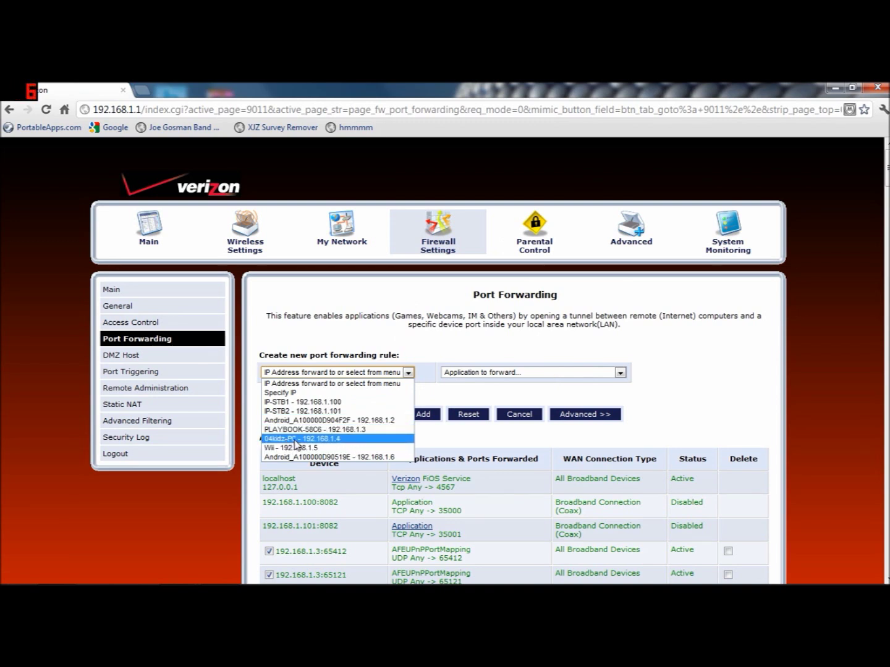
# - Add a rule forwarding MInecraftPFtutorial to 04kidz-PC at 192.168.1.4
pyautogui.click(297, 440)
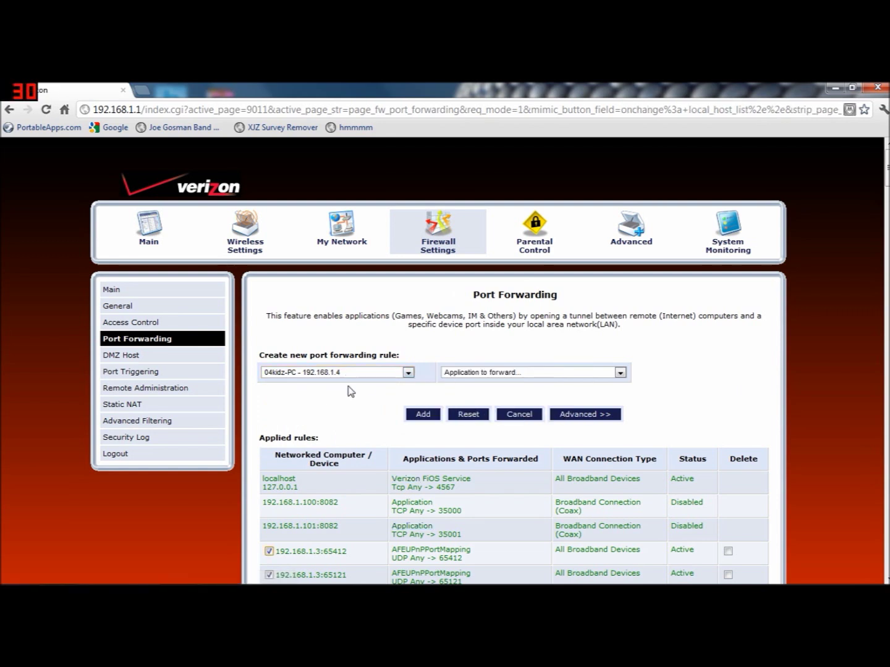
pyautogui.click(408, 373)
pyautogui.click(407, 372)
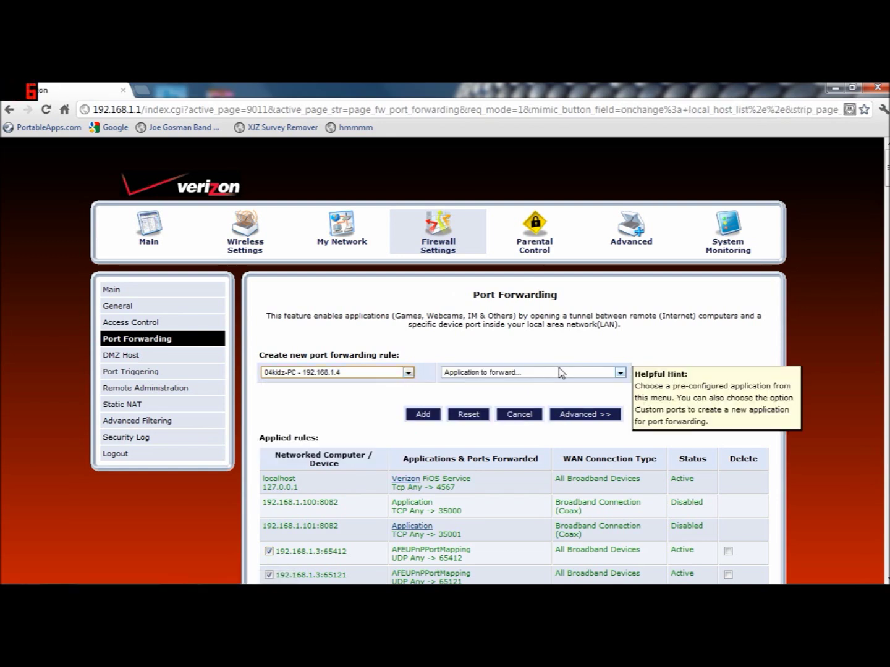
pyautogui.click(620, 372)
pyautogui.moveTo(620, 403); pyautogui.dragTo(621, 430)
pyautogui.moveTo(618, 455); pyautogui.dragTo(623, 483)
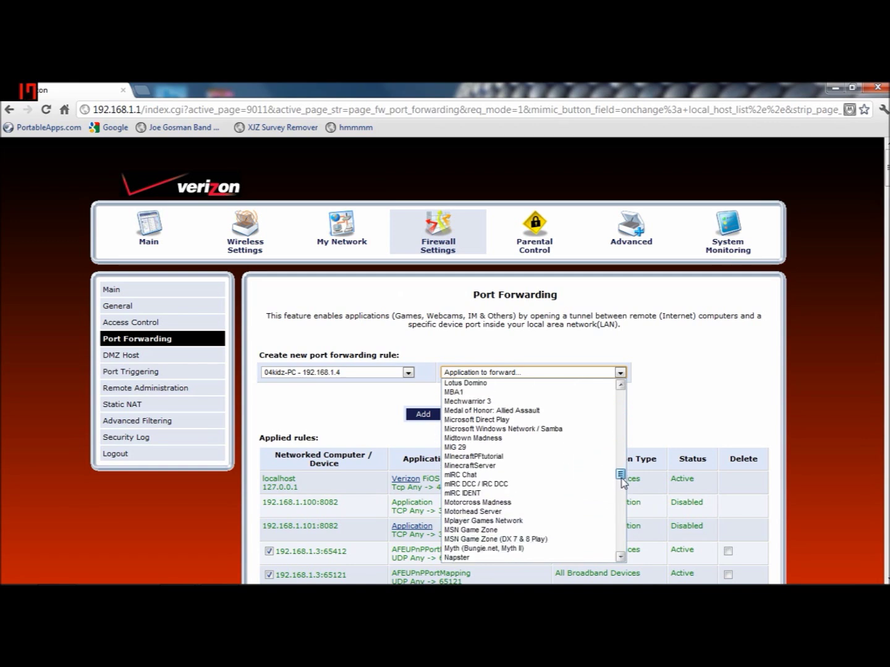
pyautogui.click(519, 457)
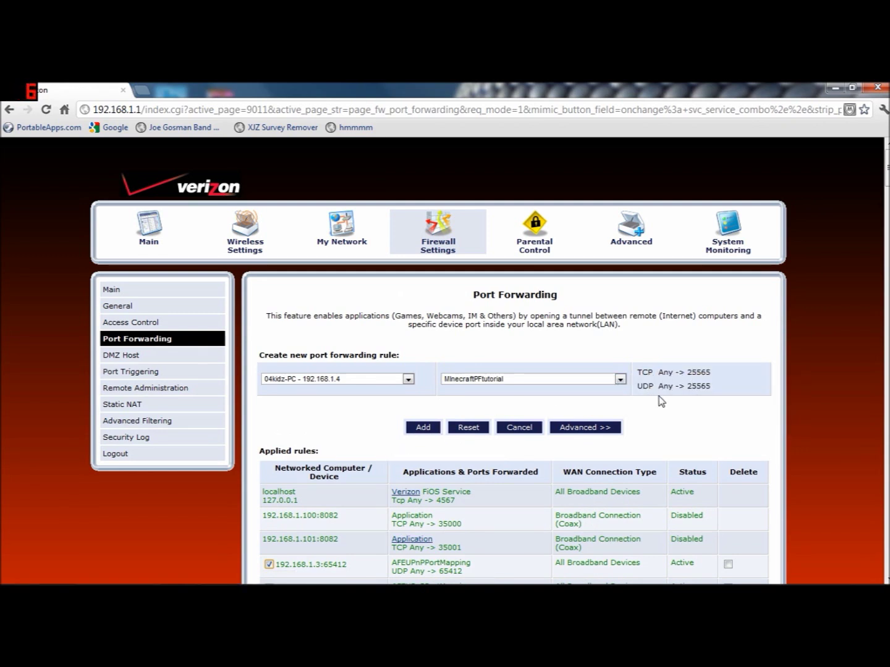
pyautogui.click(432, 428)
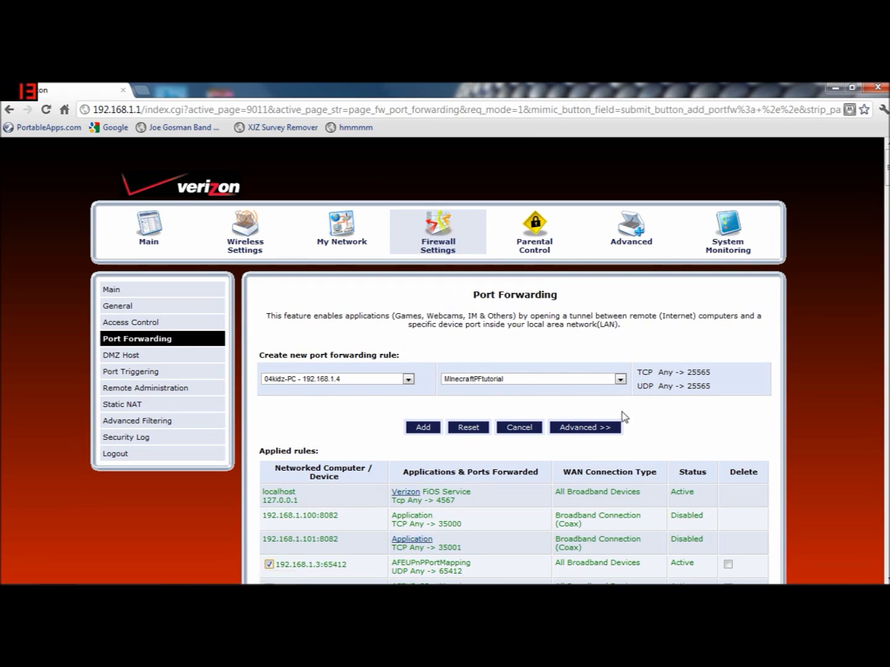
# - Try adding the same rule again and dismiss the conflicting-rule error
pyautogui.scroll(-10, 682, 470)
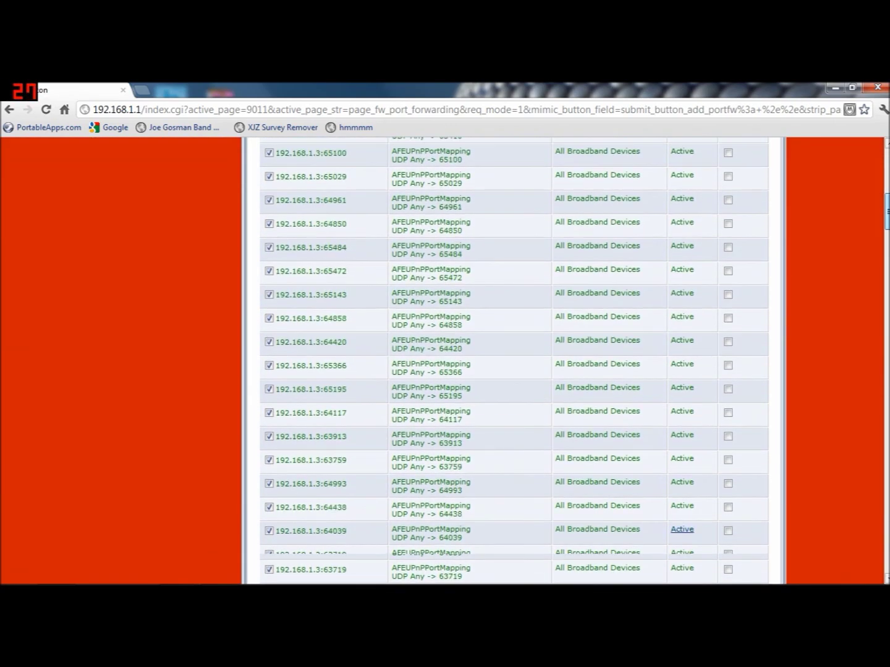
pyautogui.scroll(3, 682, 471)
pyautogui.scroll(7, 681, 471)
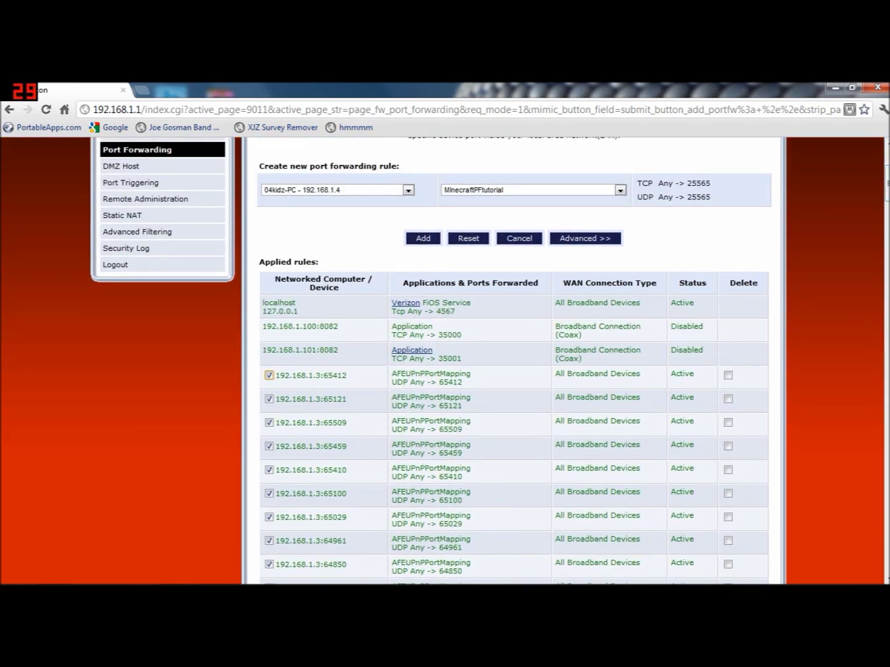
pyautogui.click(422, 240)
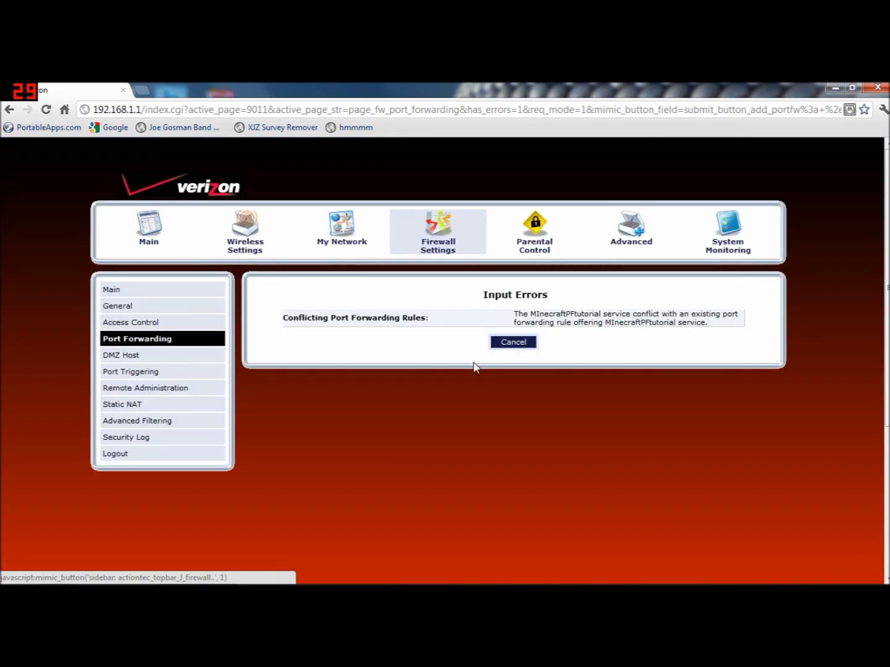
pyautogui.click(515, 348)
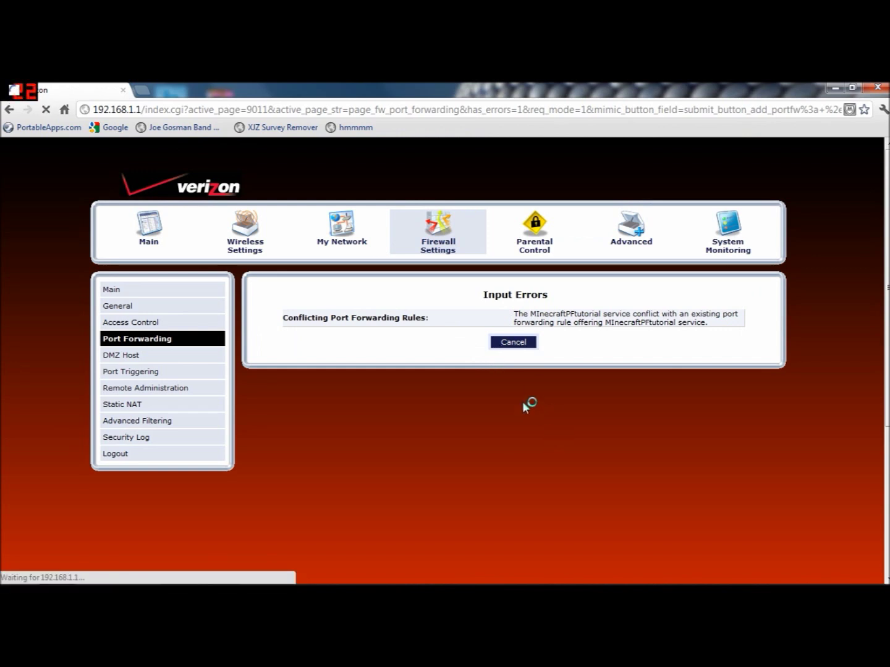
# - Scroll to the bottom of Applied rules to find the active MInecraftPFtutorial entry for 25565
pyautogui.scroll(-5, 543, 433)
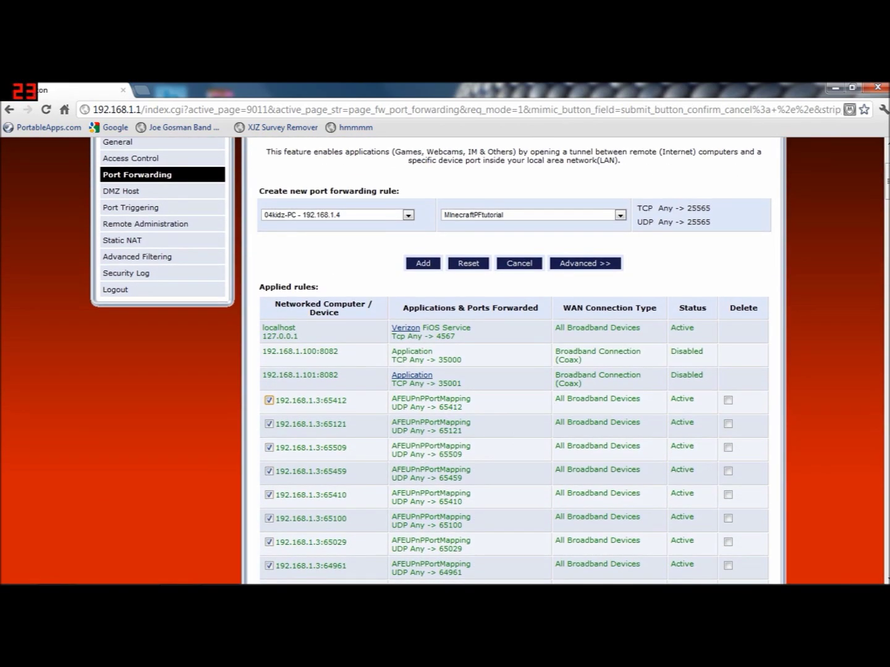
pyautogui.scroll(-15, 455, 432)
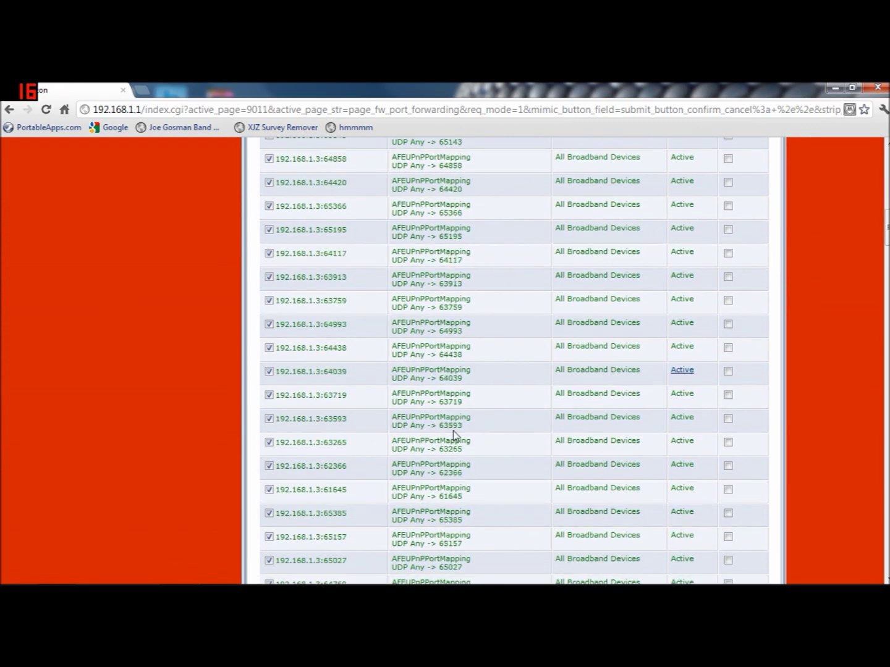
pyautogui.scroll(-15, 454, 433)
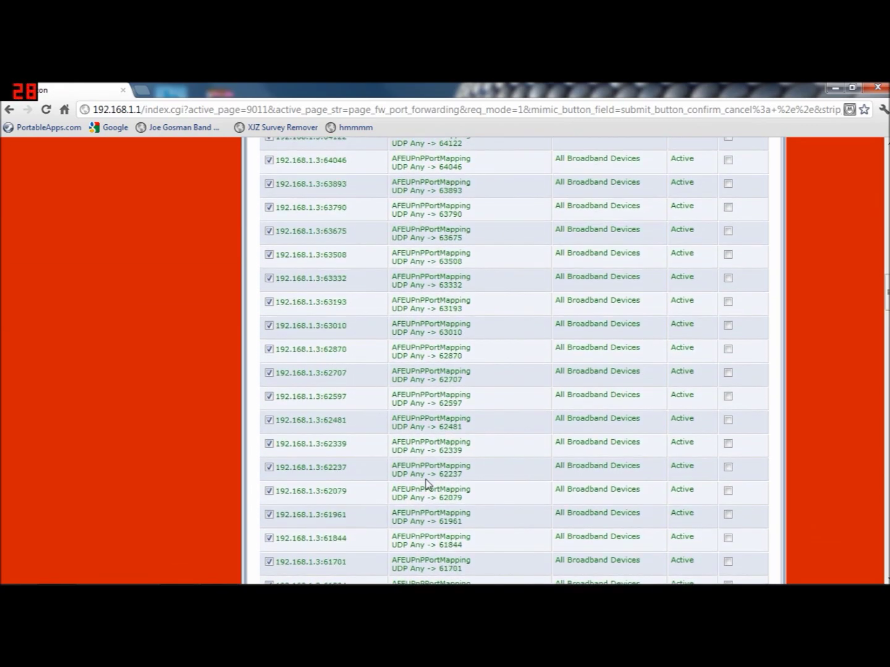
pyautogui.scroll(-15, 425, 484)
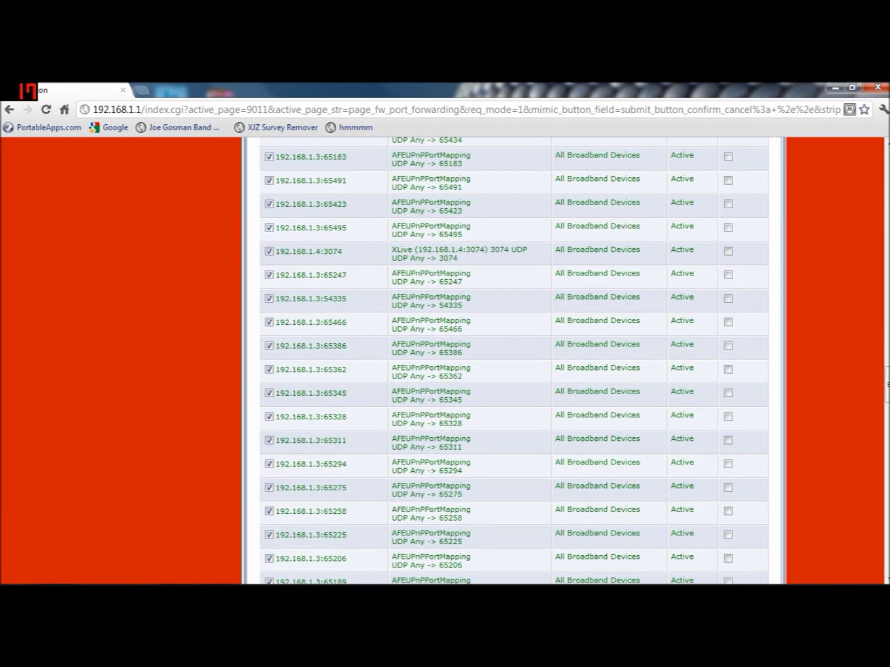
pyautogui.scroll(-15, 370, 487)
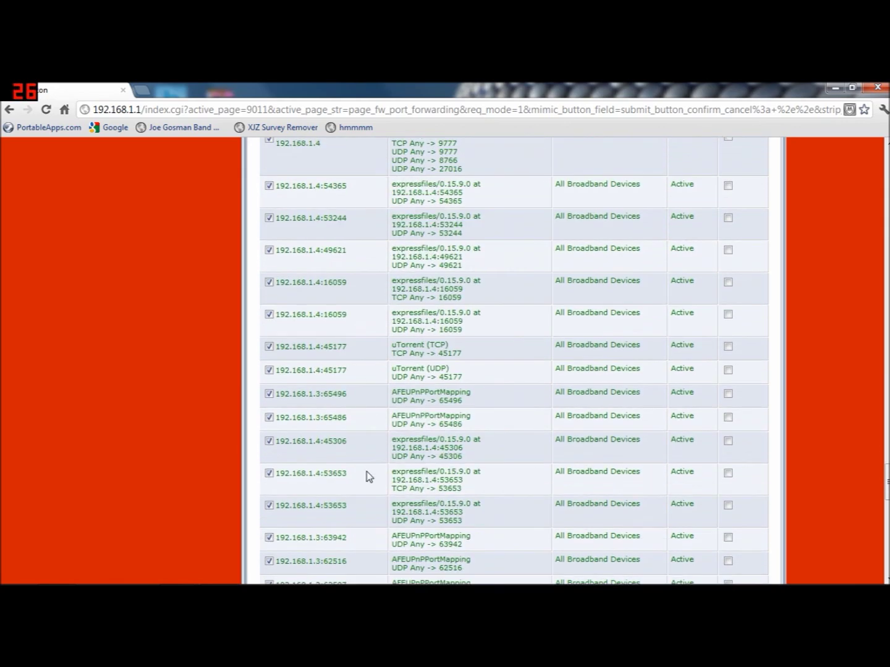
pyautogui.scroll(-10, 423, 353)
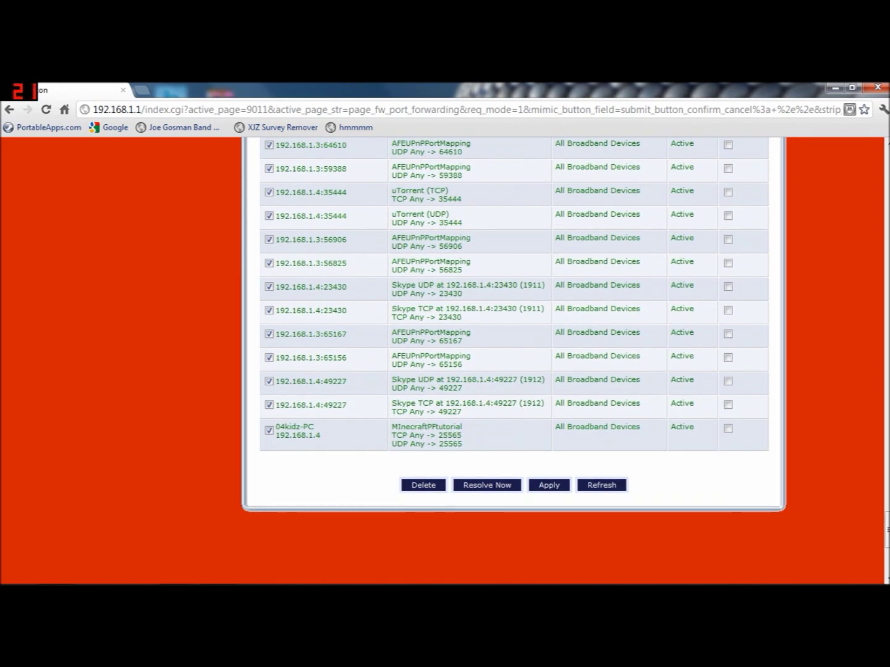
pyautogui.moveTo(463, 445); pyautogui.dragTo(405, 427)
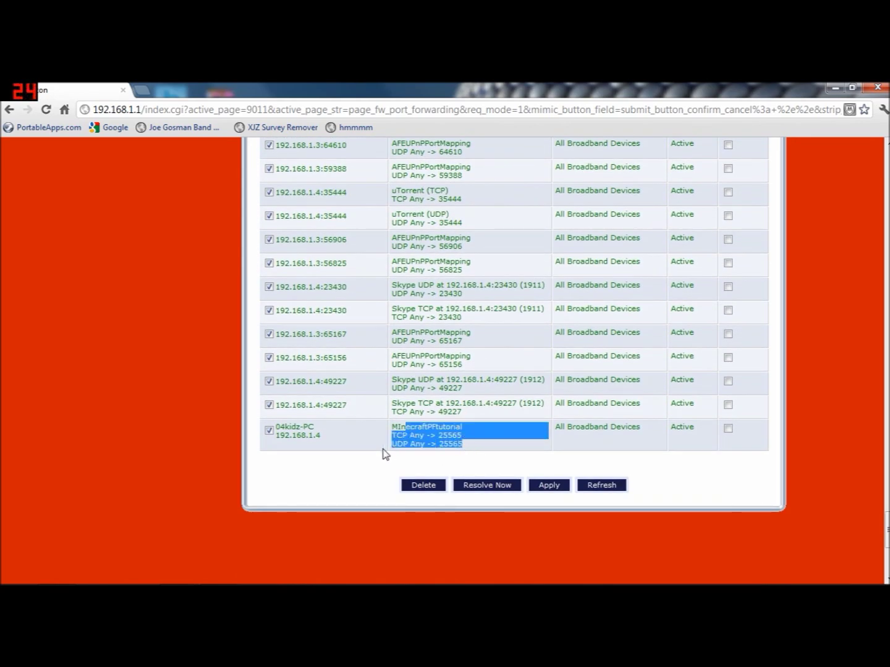
pyautogui.click(383, 454)
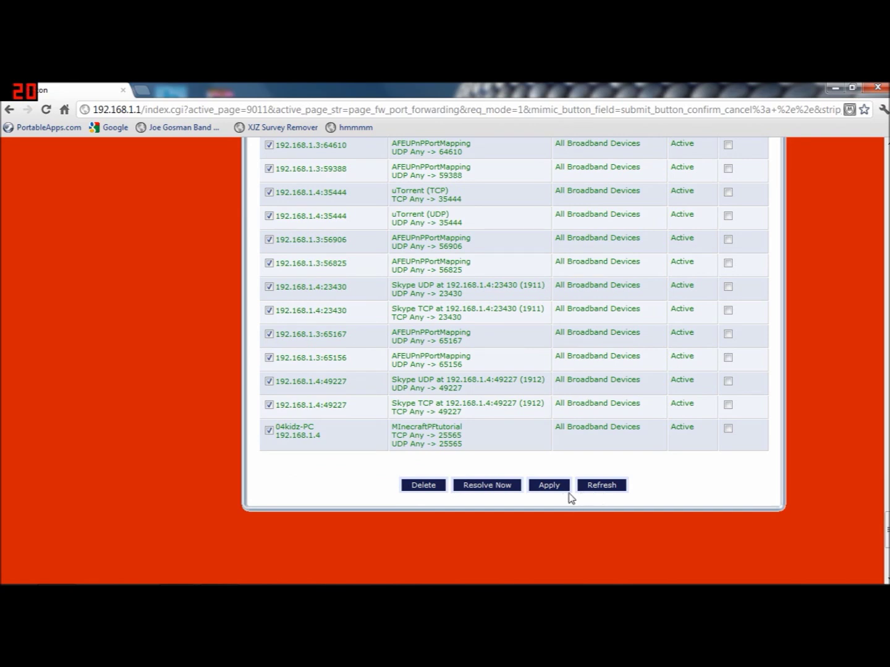
# - Re-resolve the applied forwarding rules, log out of the router admin, and close Chrome
pyautogui.click(482, 492)
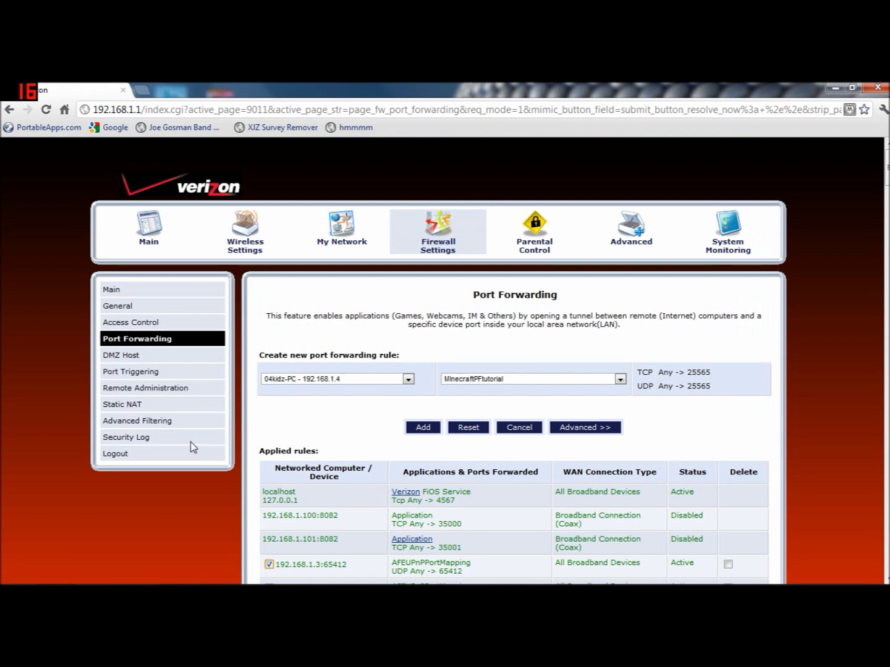
pyautogui.click(116, 454)
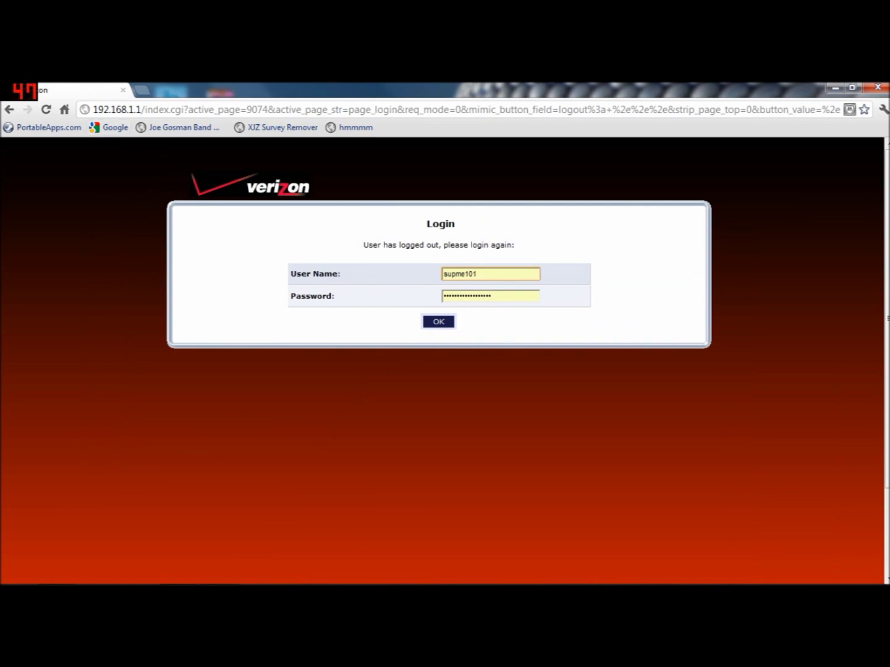
pyautogui.press('Tab')
pyautogui.click(320, 281)
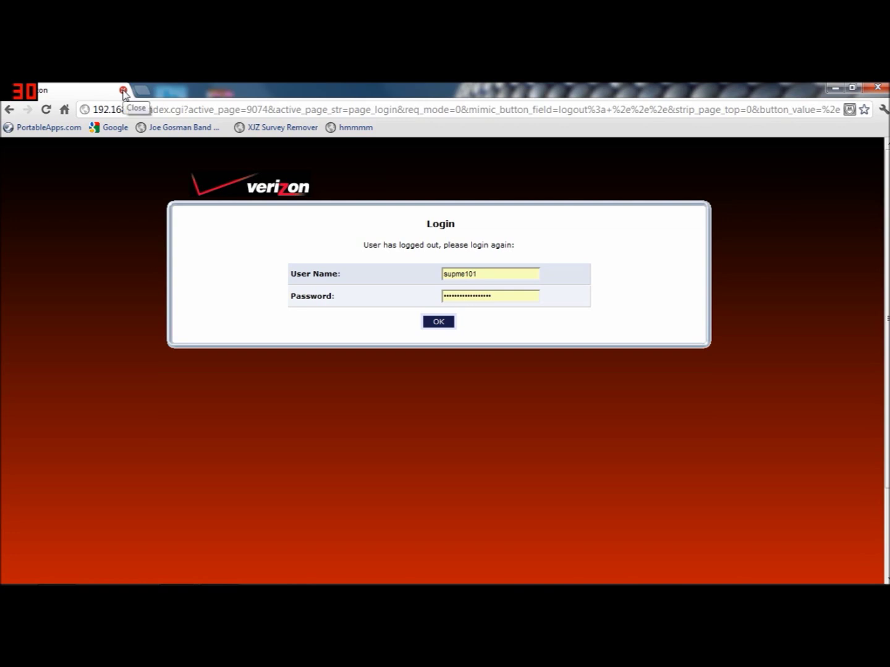
pyautogui.click(123, 92)
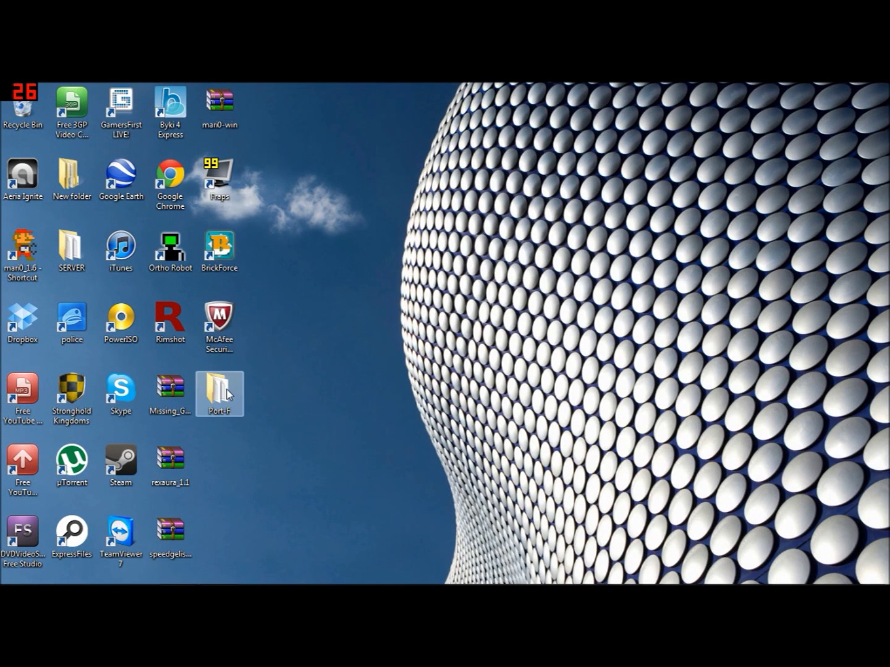
# - Launch Minecraft_Server from the Port-F folder and allow it to run
pyautogui.doubleClick(218, 392)
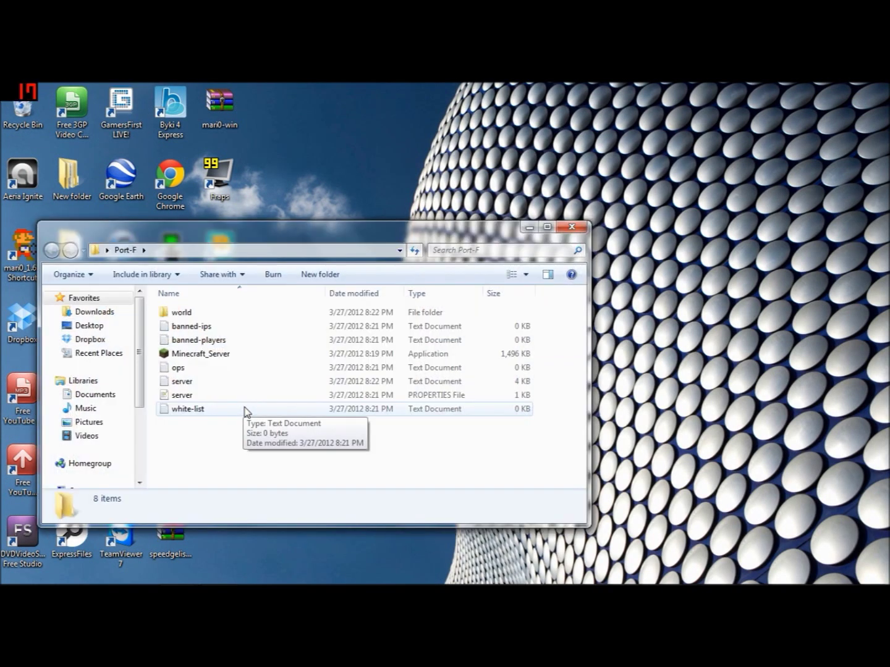
pyautogui.doubleClick(207, 356)
pyautogui.click(478, 351)
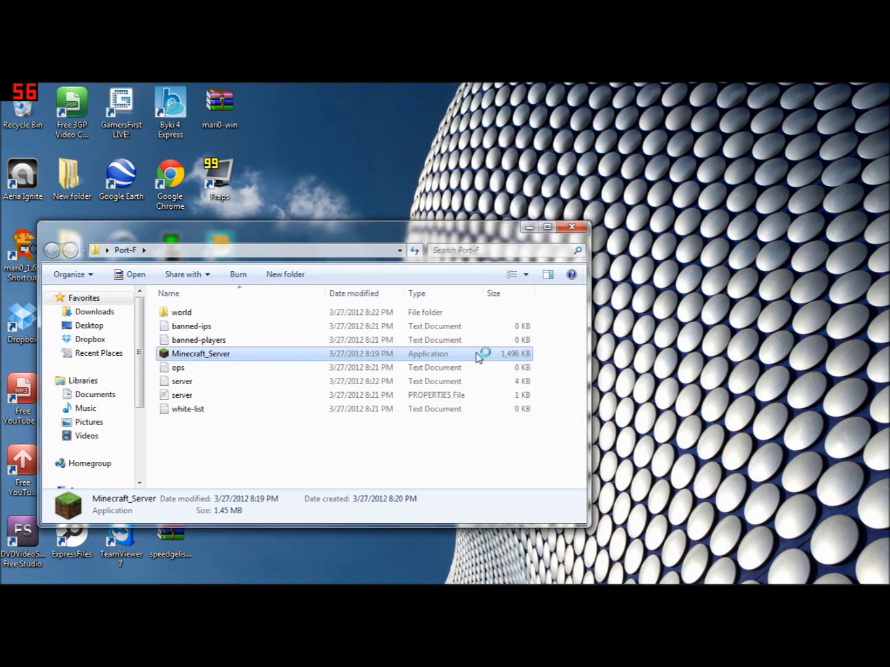